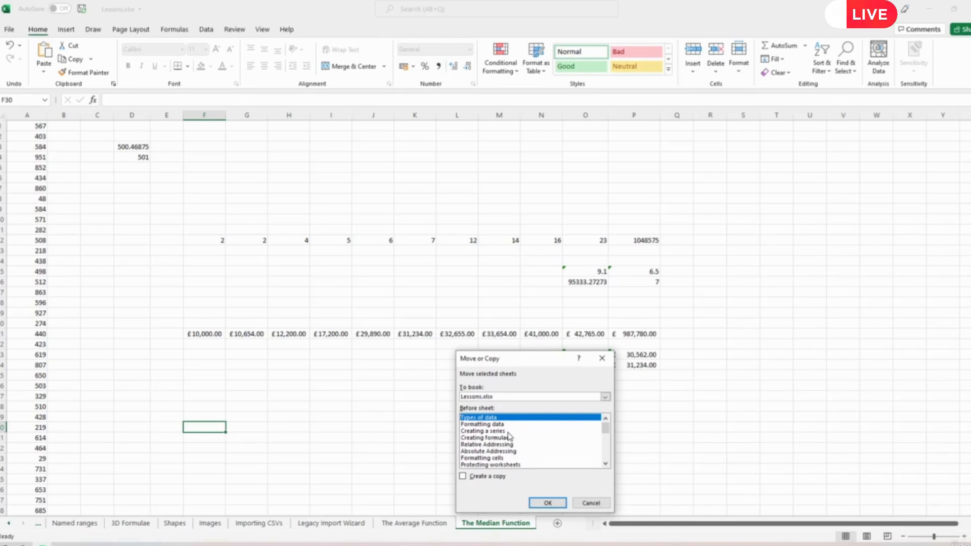
- Copy The Median Function sheet to the end of the workbook
{"action": "left_click", "coordinate": [486, 464]}
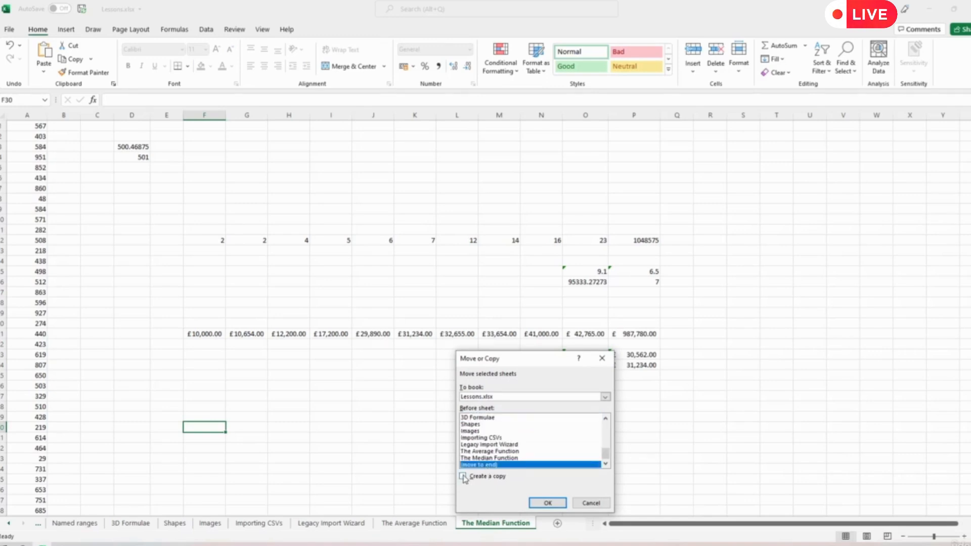
{"action": "left_click", "coordinate": [463, 477]}
{"action": "left_click", "coordinate": [547, 503]}
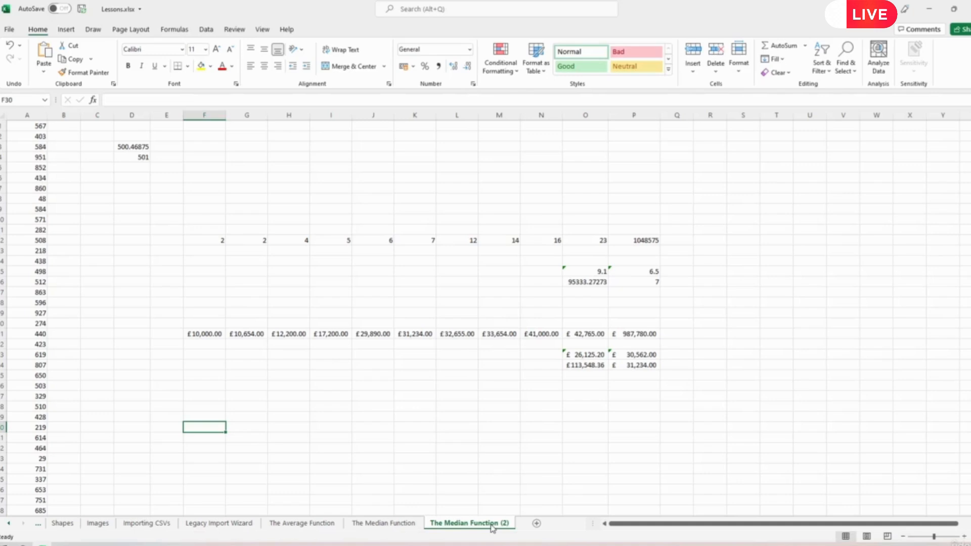
- Rename the copied sheet to 'The Mode Function'
{"action": "double_click", "coordinate": [492, 526]}
{"action": "left_click", "coordinate": [468, 524]}
{"action": "key", "text": "BackSpace"}
{"action": "key", "text": "BackSpace"}
{"action": "key", "text": "BackSpace"}
{"action": "key", "text": "BackSpace"}
{"action": "key", "text": "BackSpace"}
{"action": "type", "text": "ode"}
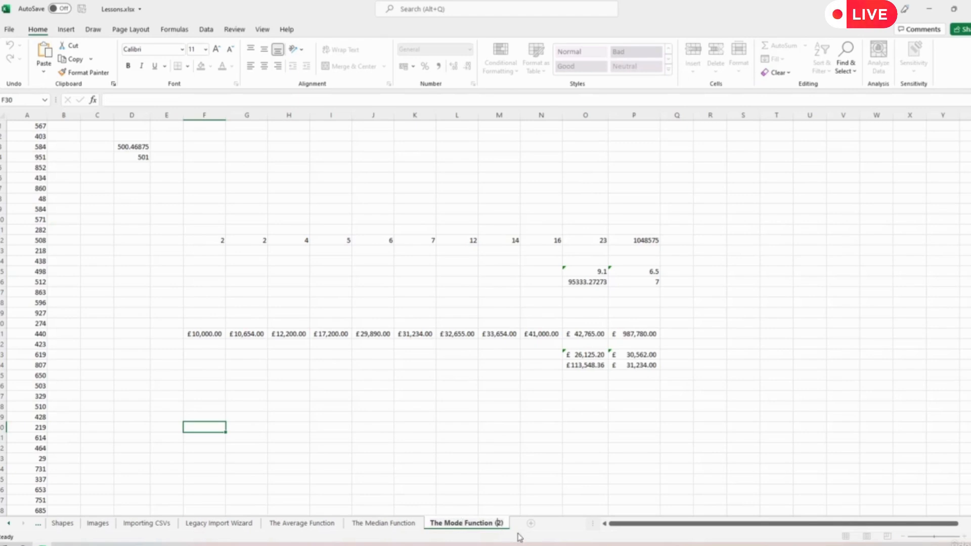
{"action": "key", "text": "End"}
{"action": "key", "text": "BackSpace"}
{"action": "key", "text": "BackSpace"}
{"action": "key", "text": "BackSpace"}
{"action": "key", "text": "BackSpace"}
{"action": "key", "text": "Return"}
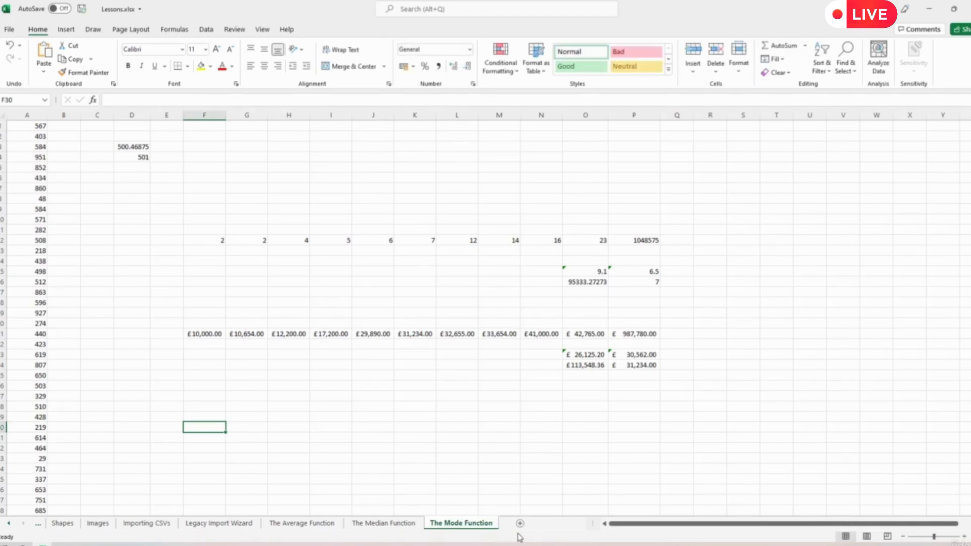
{"action": "left_click", "coordinate": [397, 388]}
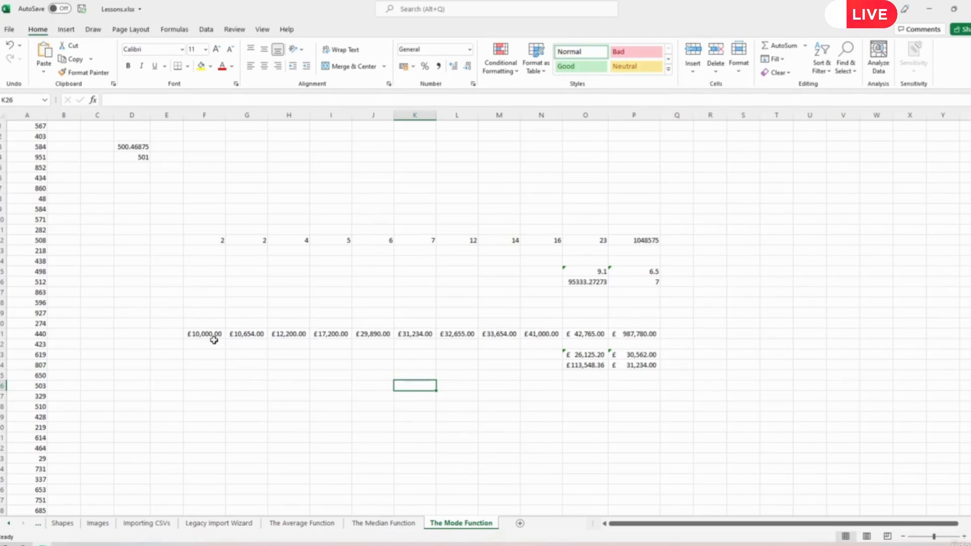
{"action": "left_click_drag", "start_coordinate": [205, 334], "coordinate": [648, 335]}
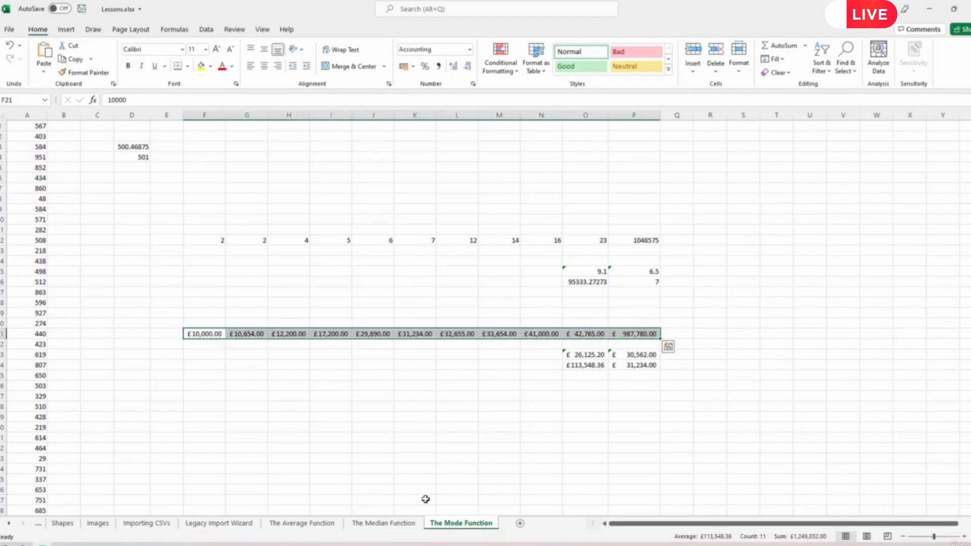
{"action": "left_click", "coordinate": [699, 384]}
{"action": "left_click", "coordinate": [676, 272]}
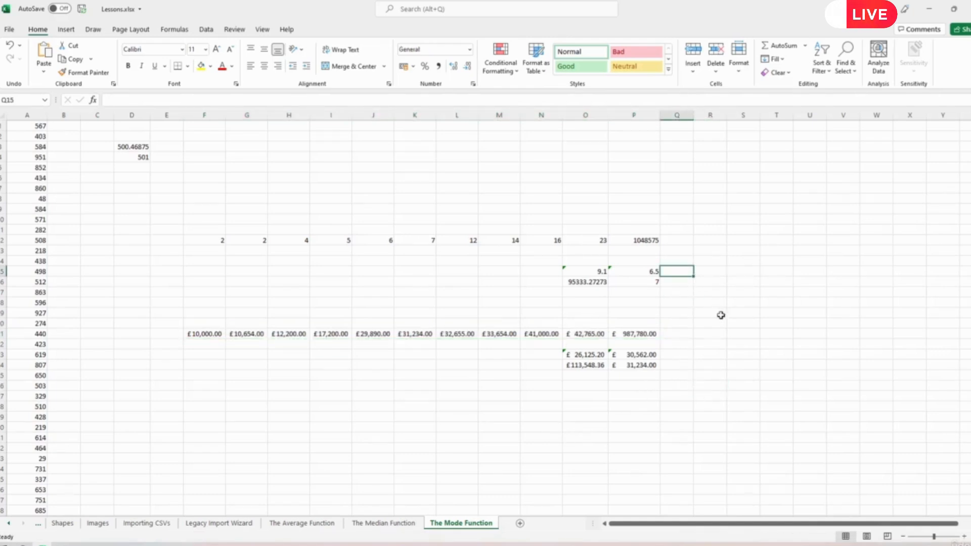
{"action": "left_click", "coordinate": [683, 333]}
{"action": "left_click", "coordinate": [676, 353]}
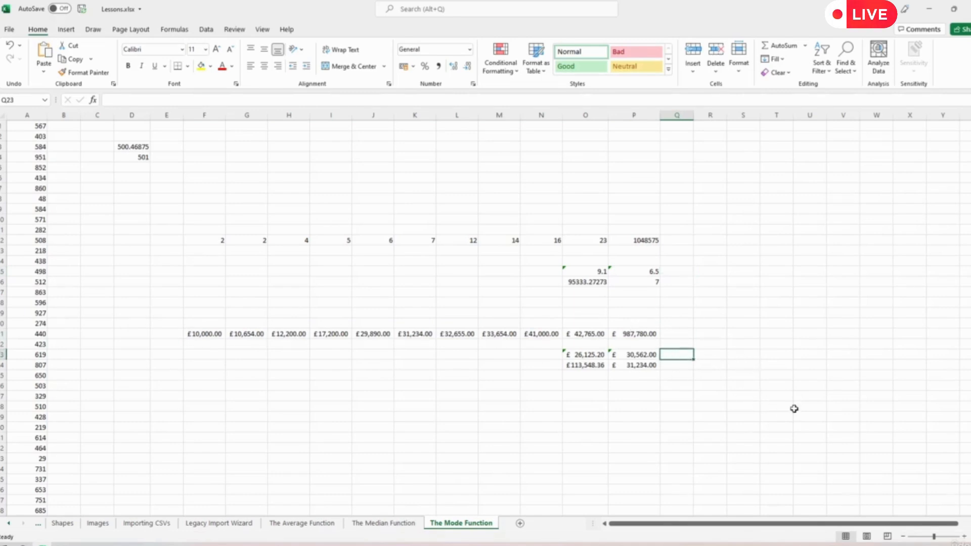
- Enter =MODE(F21:O21) in Q23 over the row 21 currency values
{"action": "type", "text": "="}
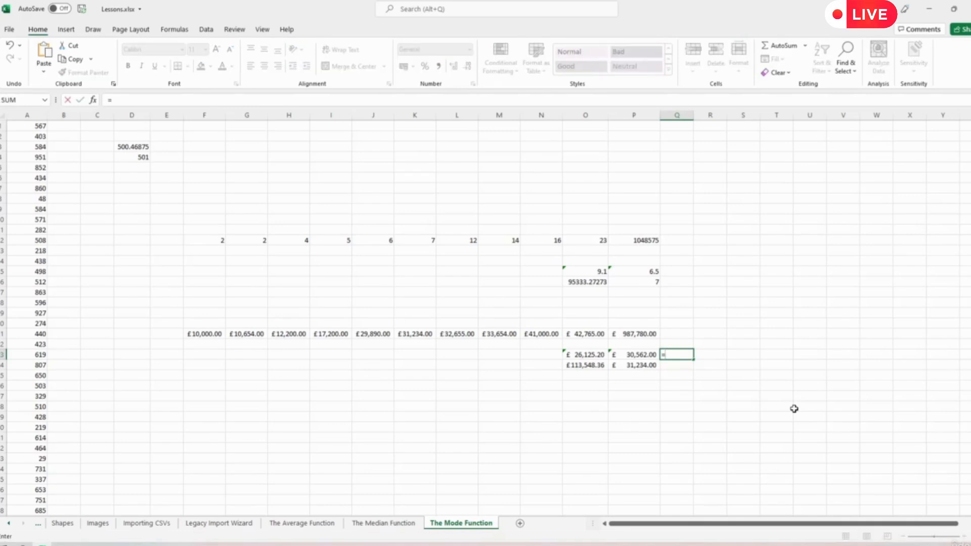
{"action": "type", "text": "mo"}
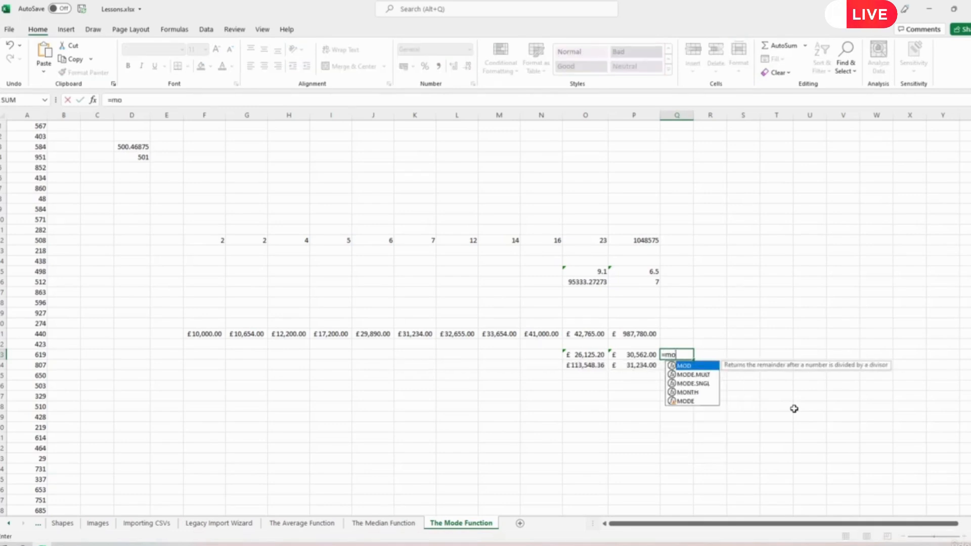
{"action": "type", "text": "de"}
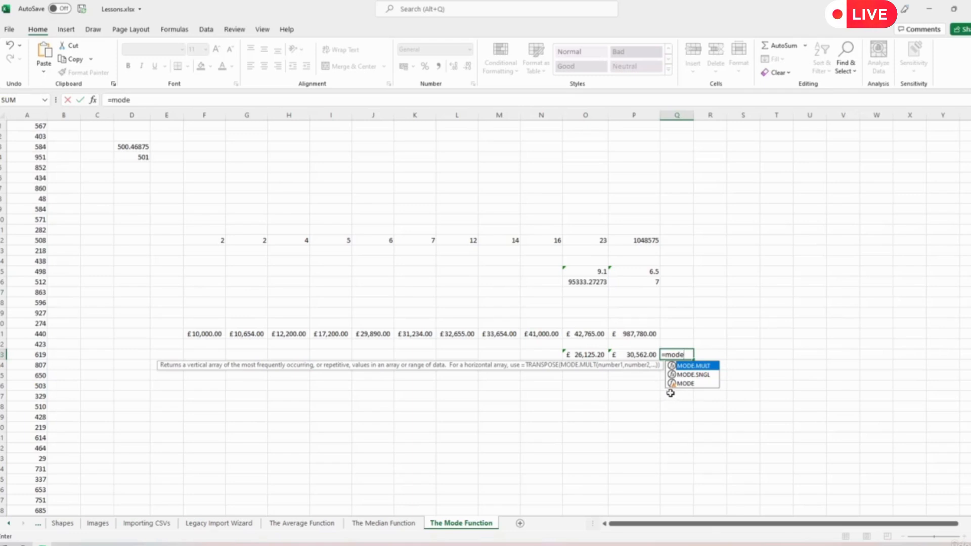
{"action": "left_click", "coordinate": [686, 385]}
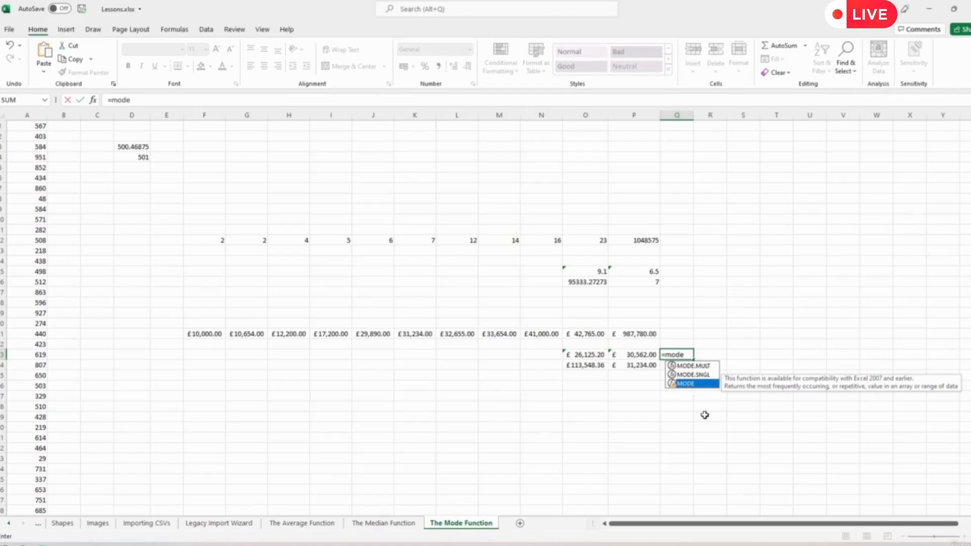
{"action": "type", "text": "("}
{"action": "left_click_drag", "start_coordinate": [640, 334], "coordinate": [210, 334]}
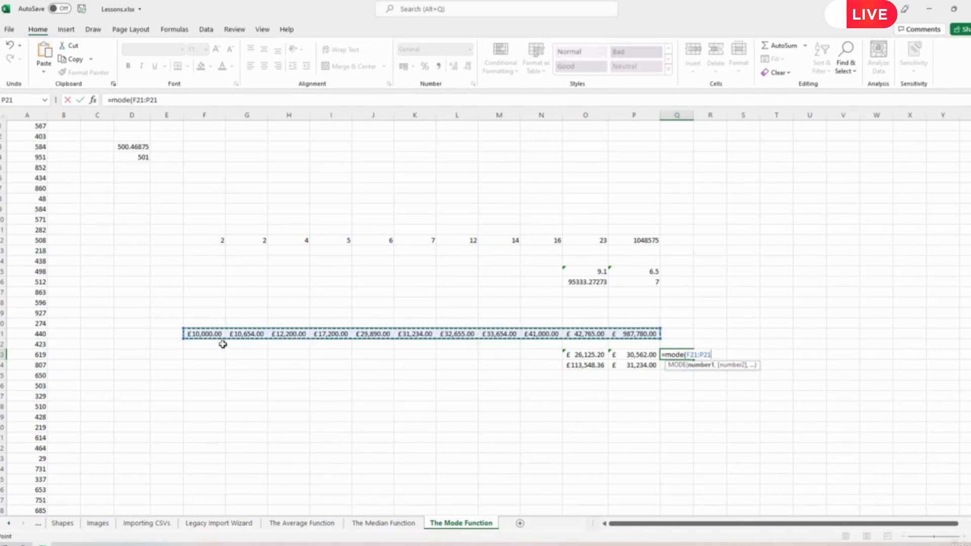
{"action": "left_click_drag", "start_coordinate": [591, 335], "coordinate": [218, 343]}
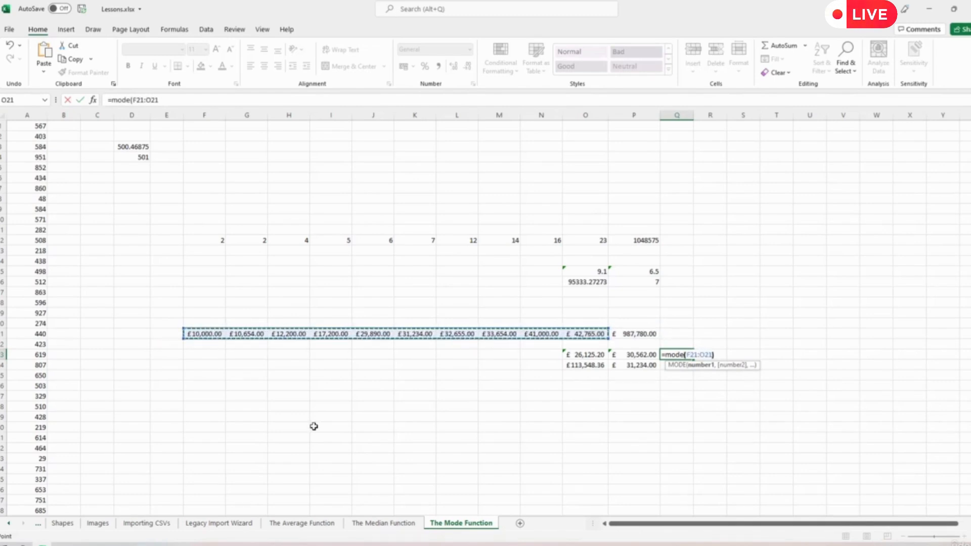
{"action": "type", "text": ")"}
{"action": "key", "text": "Return"}
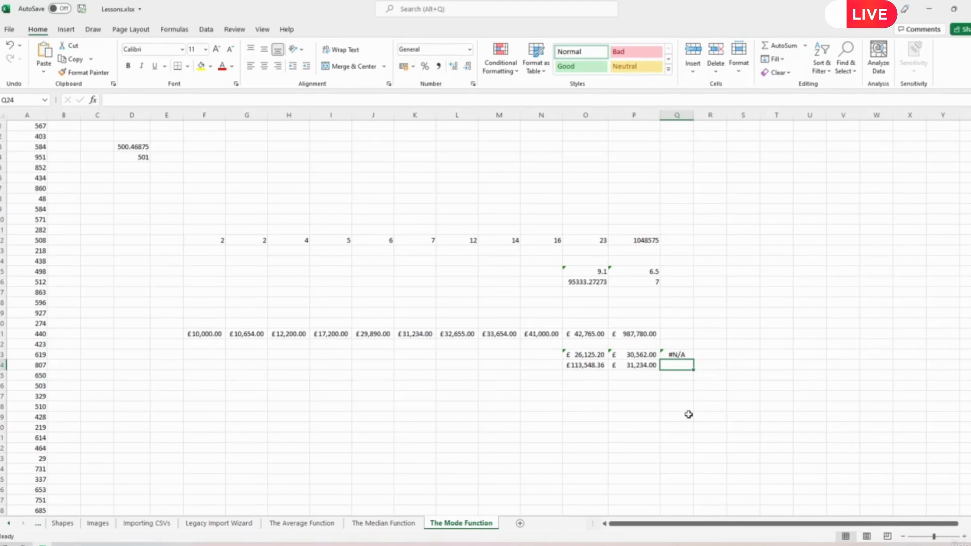
- Enter =MODE(F21:P21) in Q24, which also returns #N/A
{"action": "type", "text": "=mode("}
{"action": "left_click_drag", "start_coordinate": [210, 334], "coordinate": [653, 334]}
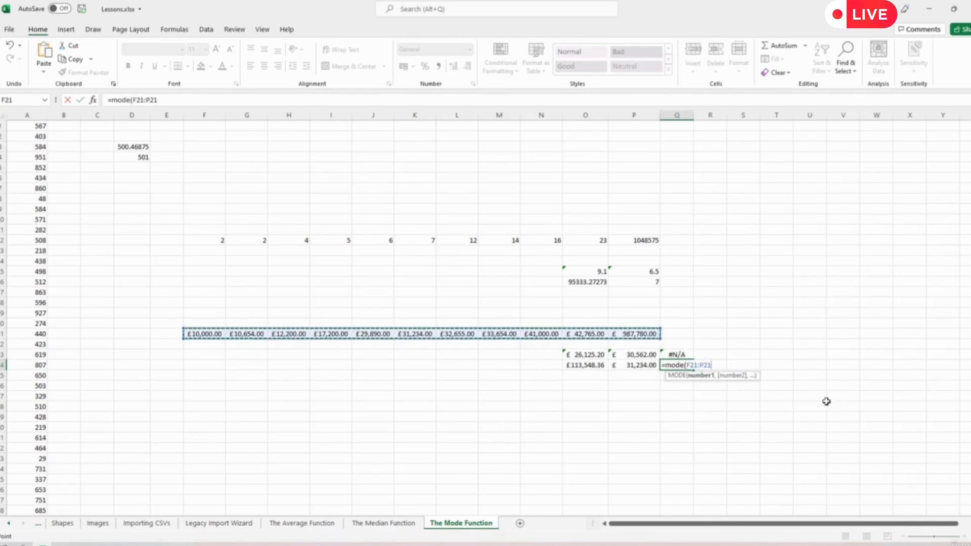
{"action": "type", "text": ")"}
{"action": "key", "text": "Return"}
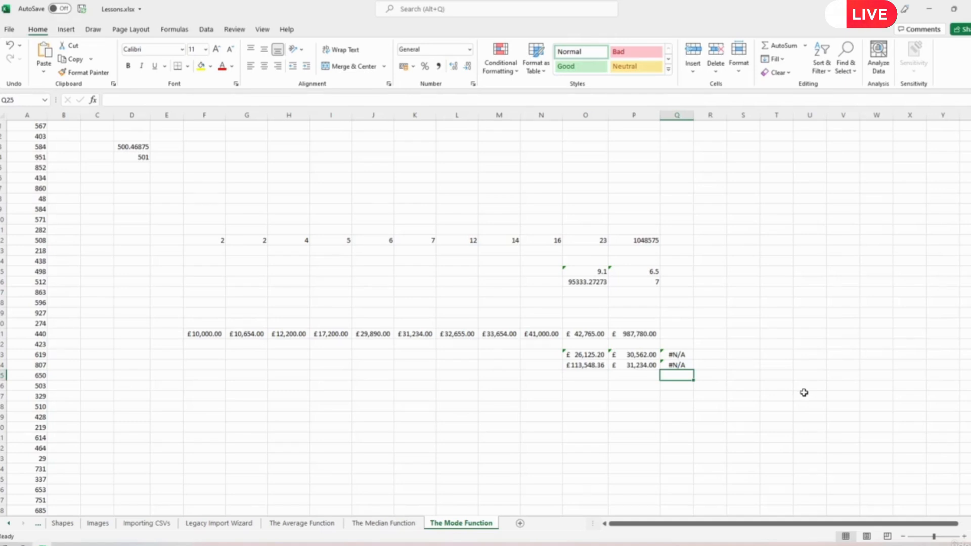
{"action": "left_click", "coordinate": [683, 274]}
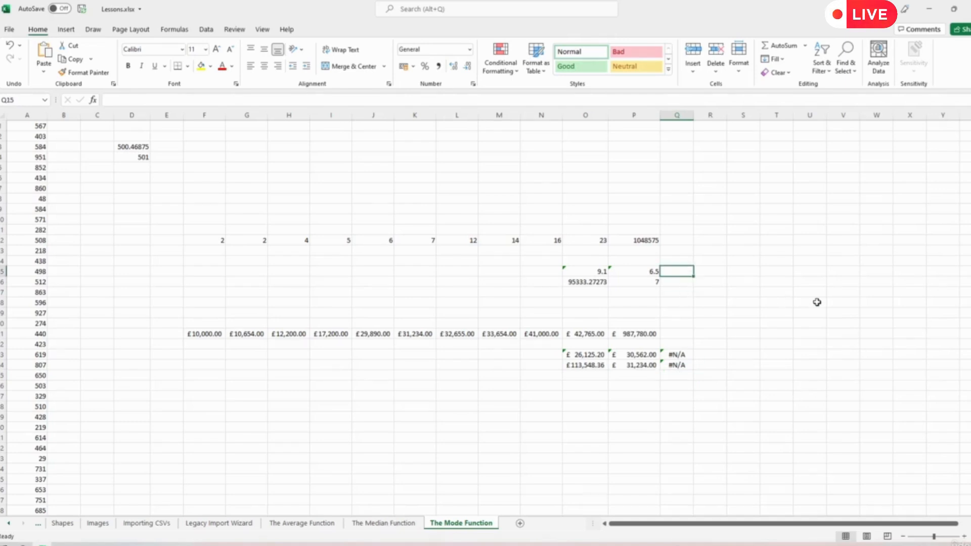
- Enter =MODE(F12:O12) in Q15 over the row 12 numbers
{"action": "type", "text": "=mode("}
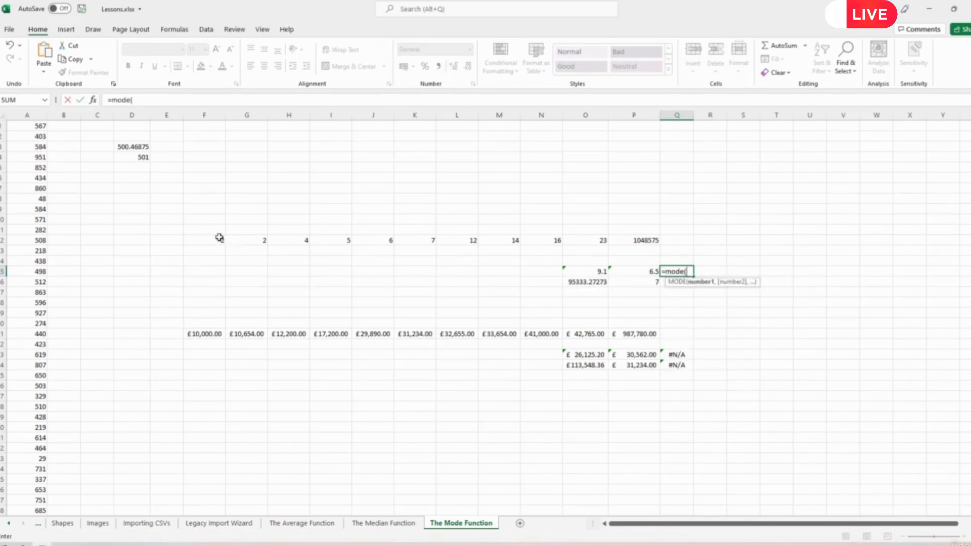
{"action": "left_click_drag", "start_coordinate": [213, 241], "coordinate": [587, 241]}
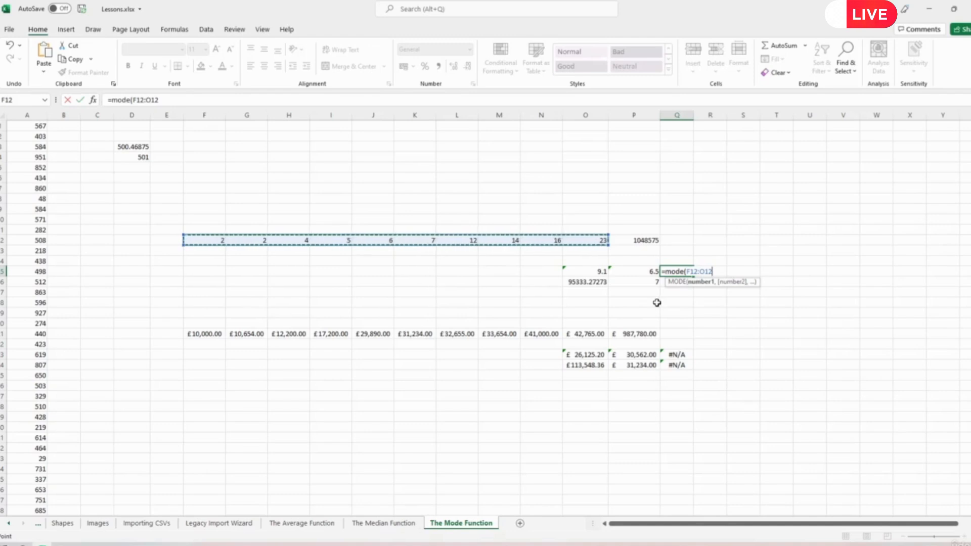
{"action": "type", "text": ")"}
{"action": "key", "text": "Return"}
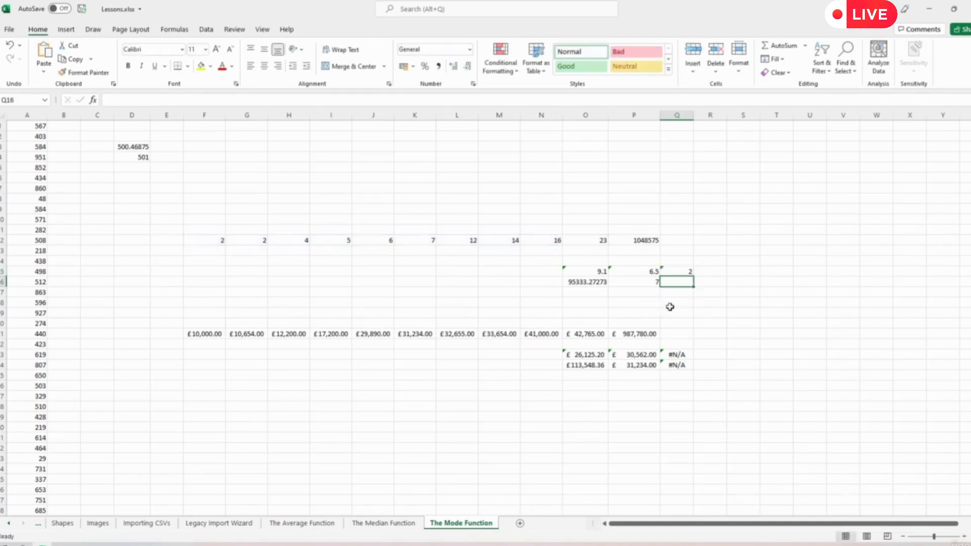
{"action": "left_click", "coordinate": [211, 239]}
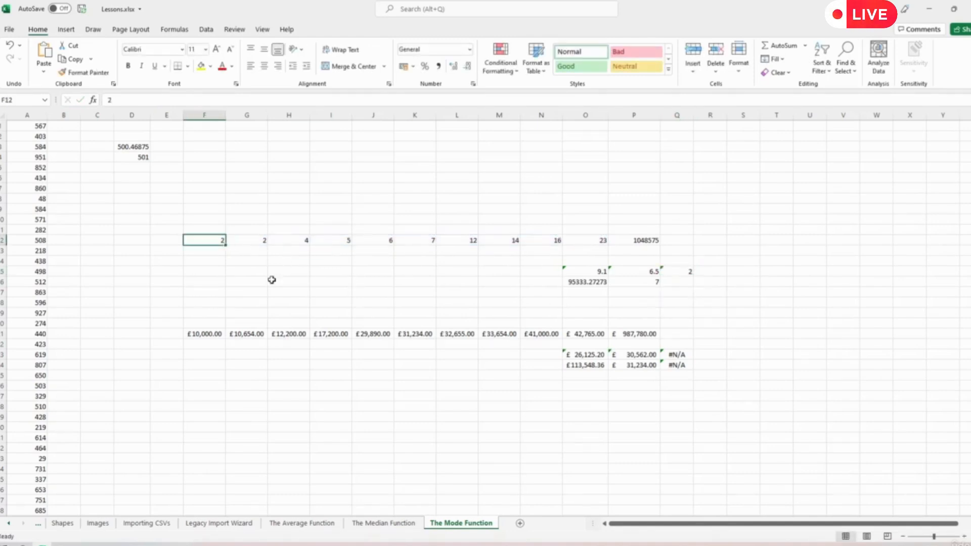
- Enter =MODE(G12:P12) in Q16, returning 2
{"action": "left_click", "coordinate": [675, 281]}
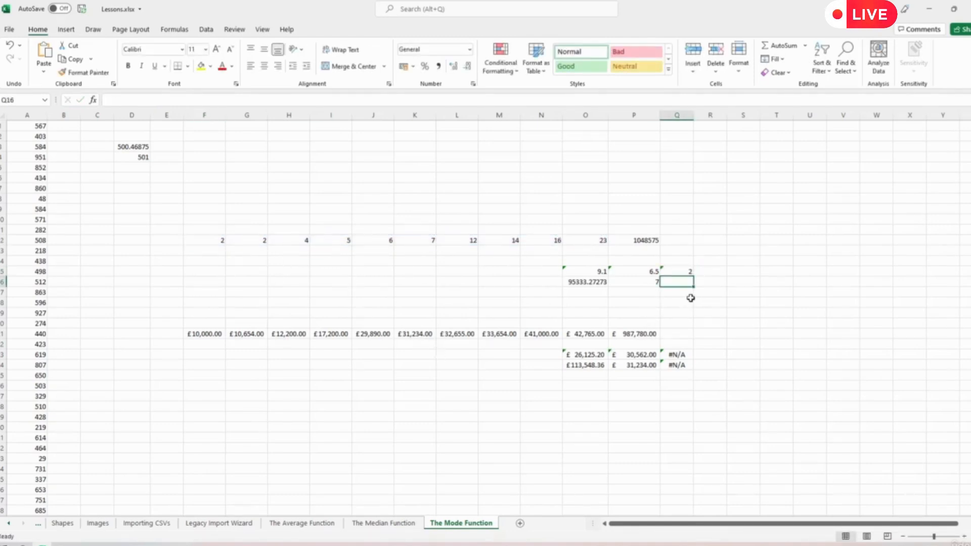
{"action": "type", "text": "=mode("}
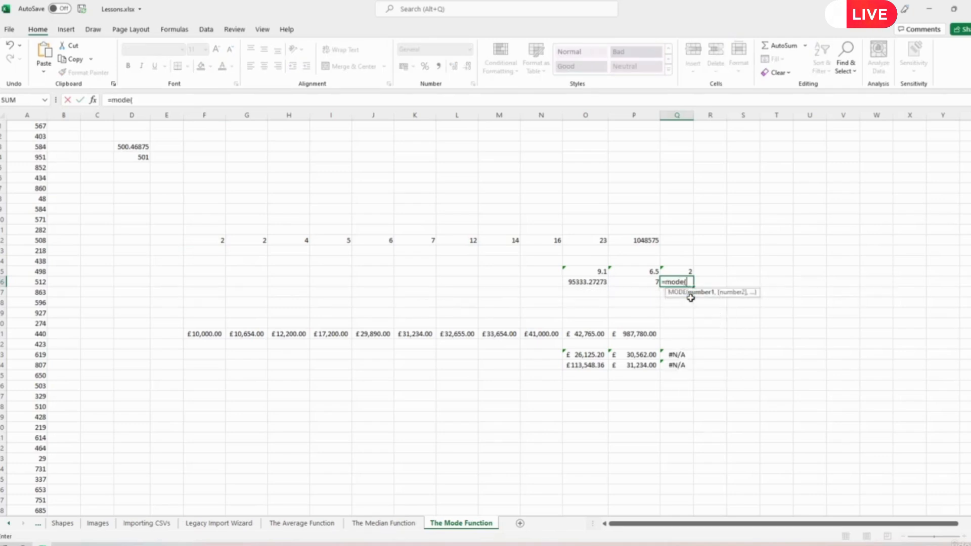
{"action": "left_click_drag", "start_coordinate": [629, 240], "coordinate": [216, 240]}
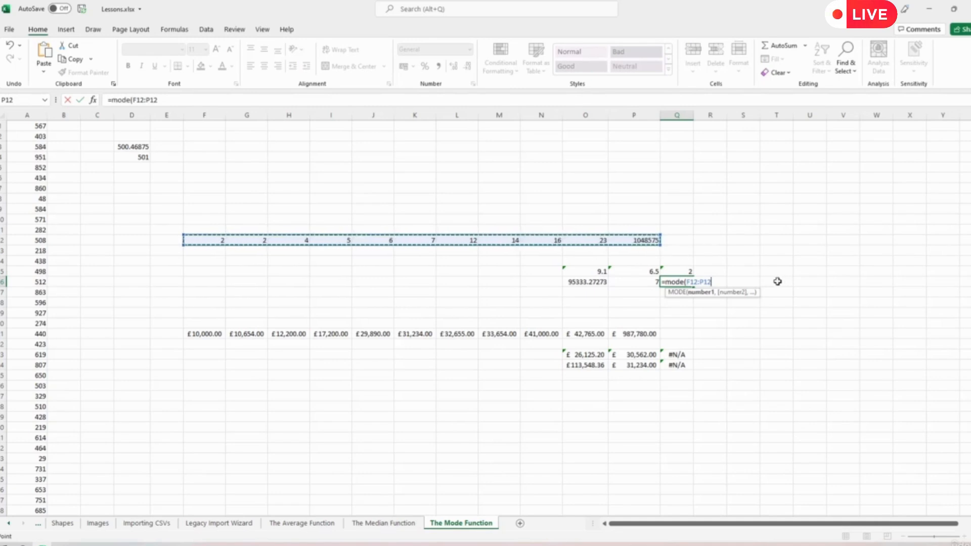
{"action": "key", "text": "Return"}
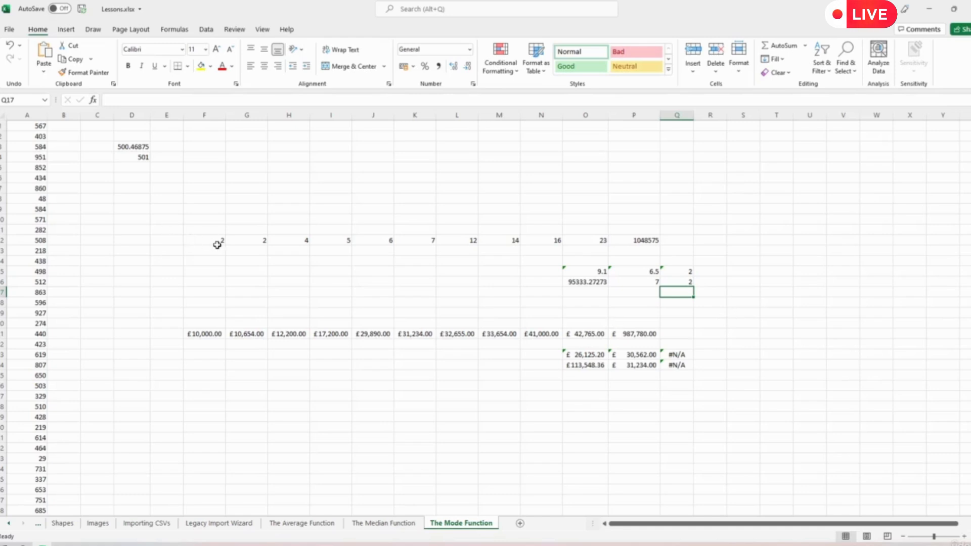
{"action": "left_click_drag", "start_coordinate": [213, 241], "coordinate": [248, 241]}
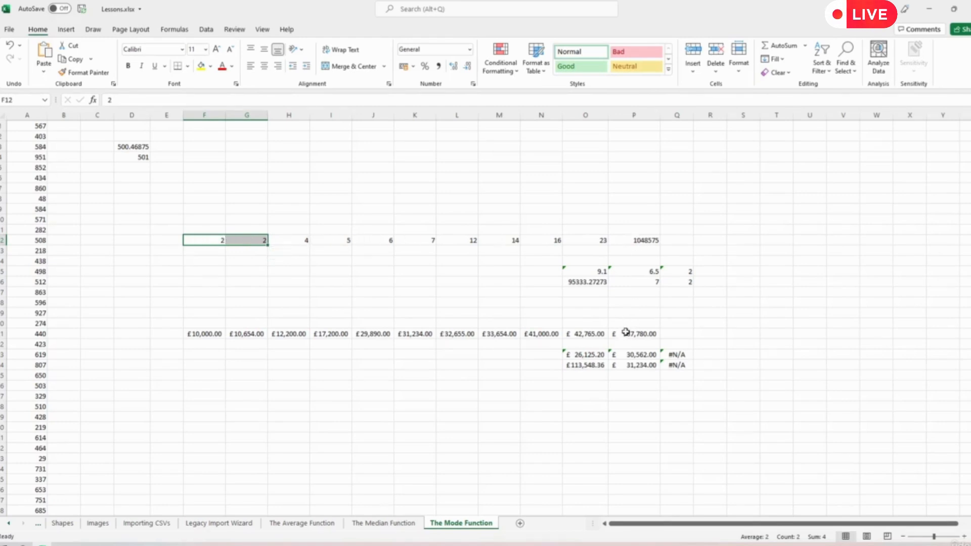
{"action": "left_click_drag", "start_coordinate": [639, 333], "coordinate": [211, 336]}
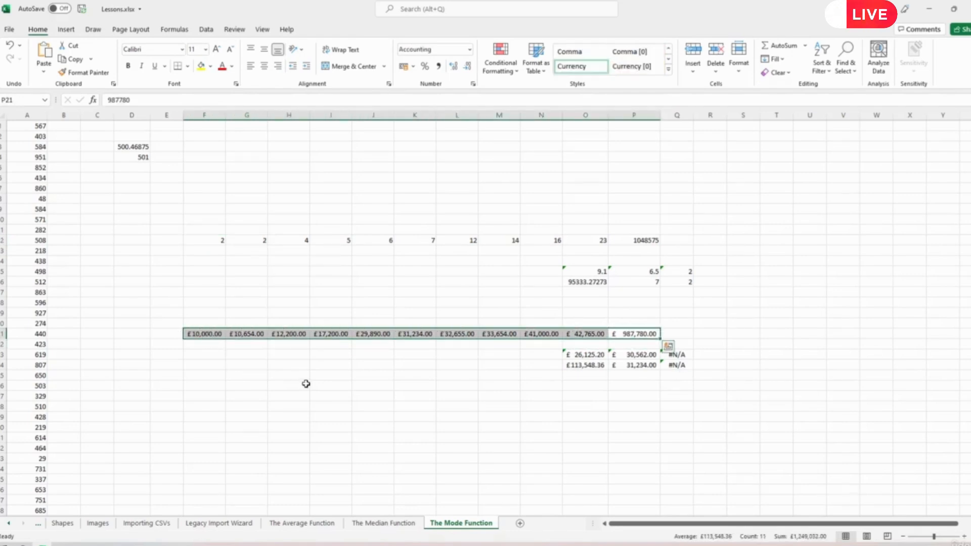
{"action": "left_click", "coordinate": [336, 362]}
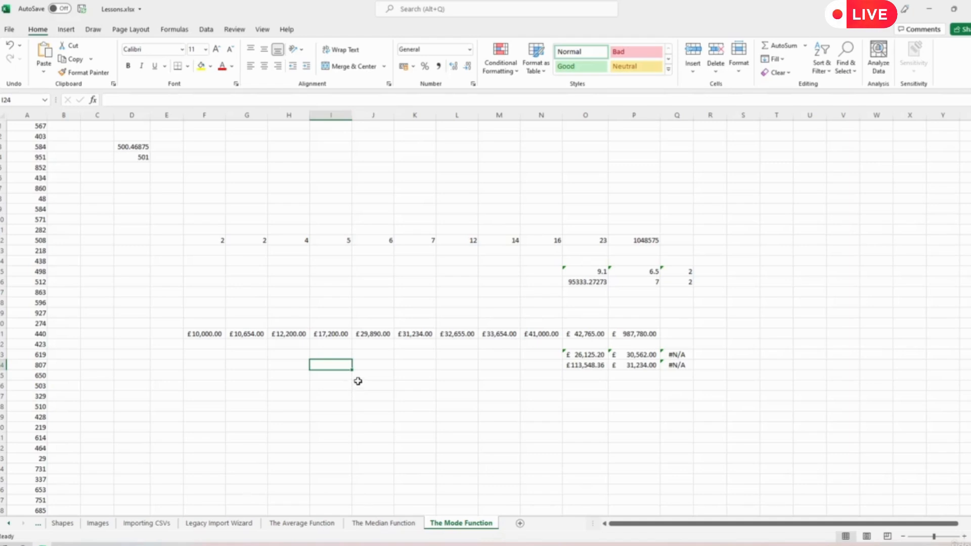
{"action": "left_click", "coordinate": [204, 334]}
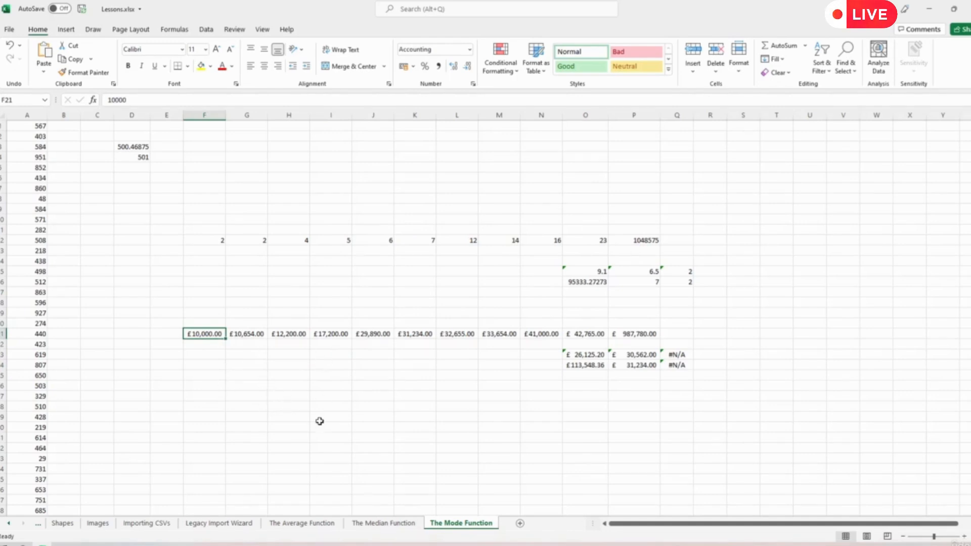
- Copy £29,890.00 from J21 into K21
{"action": "left_click", "coordinate": [374, 334]}
{"action": "key", "text": "ctrl+c"}
{"action": "left_click", "coordinate": [412, 334]}
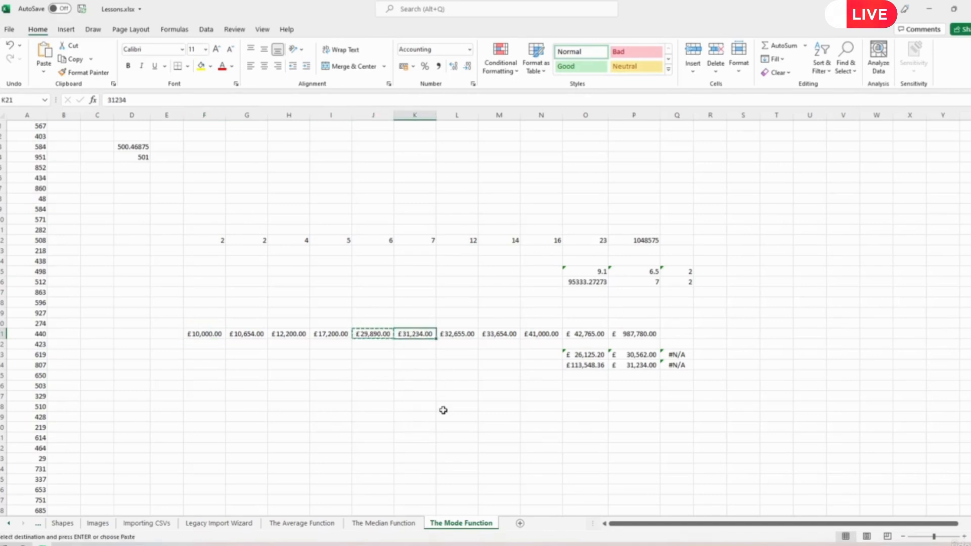
{"action": "key", "text": "ctrl+v"}
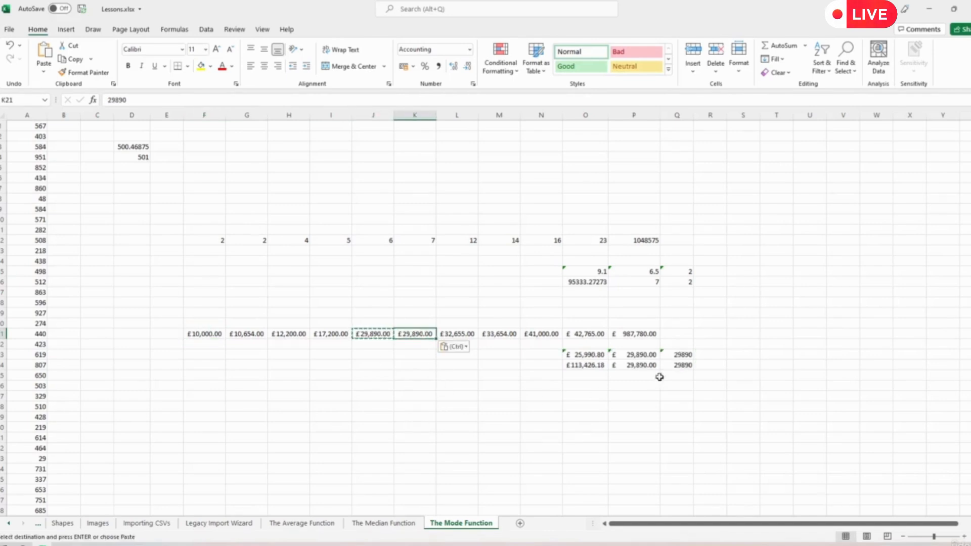
- Format the mode results in Q23:Q24 as Currency
{"action": "left_click_drag", "start_coordinate": [681, 354], "coordinate": [681, 365]}
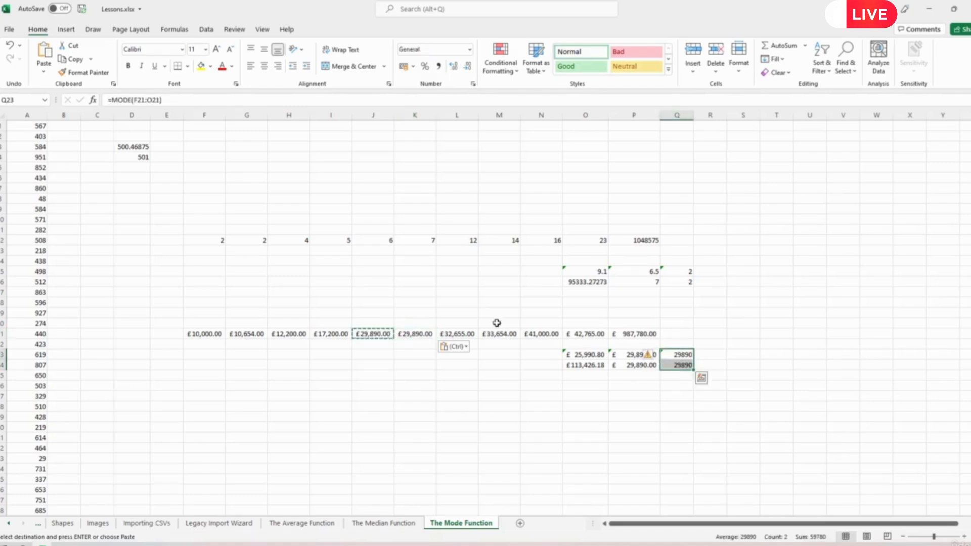
{"action": "left_click", "coordinate": [403, 65]}
{"action": "left_click", "coordinate": [557, 417]}
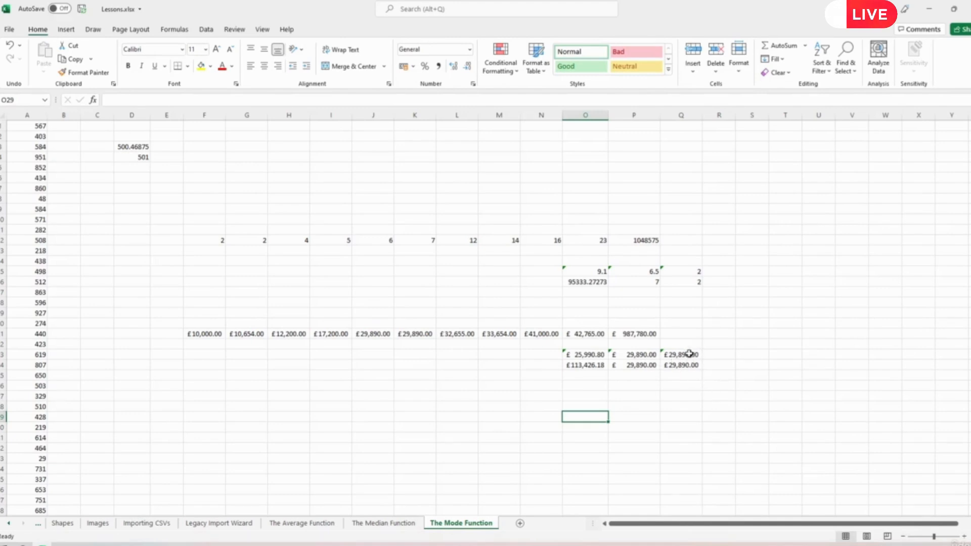
{"action": "left_click_drag", "start_coordinate": [640, 354], "coordinate": [639, 368]}
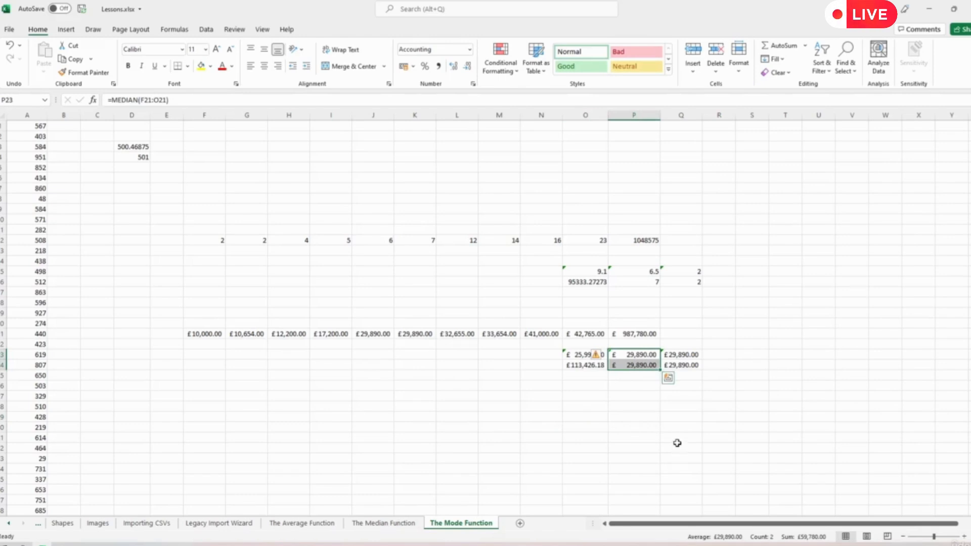
- Review the AVERAGE formulas in O23:O24 and the mode results in Q23:Q24
{"action": "left_click", "coordinate": [704, 409]}
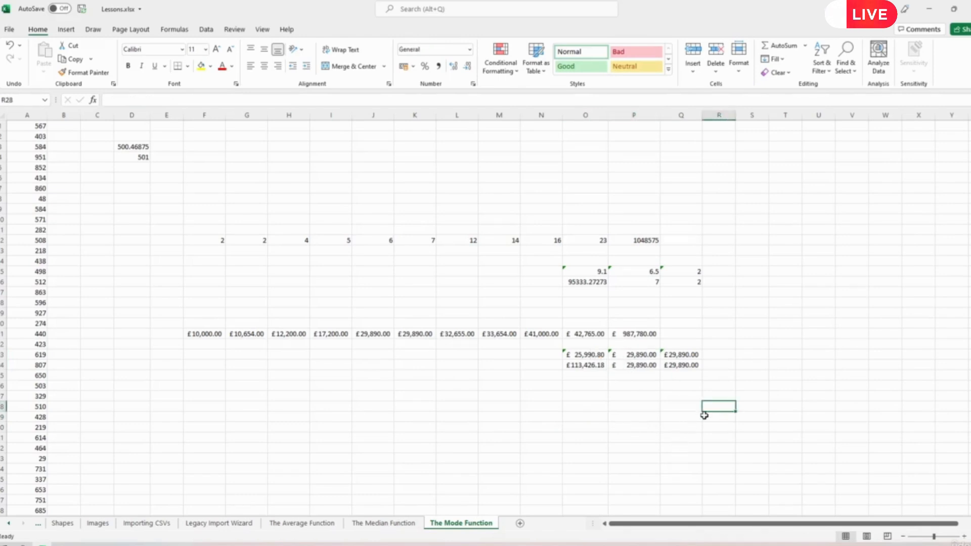
{"action": "left_click", "coordinate": [580, 357]}
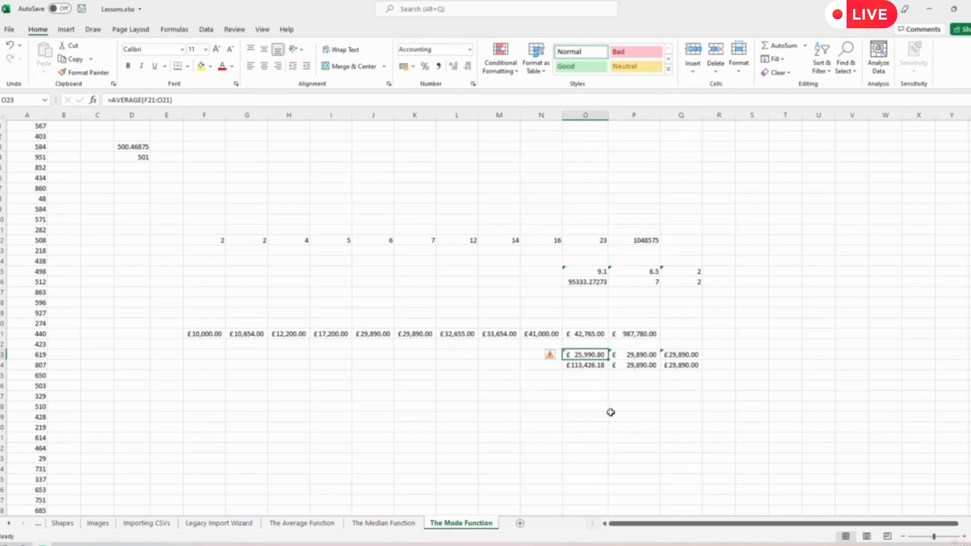
{"action": "left_click", "coordinate": [584, 366]}
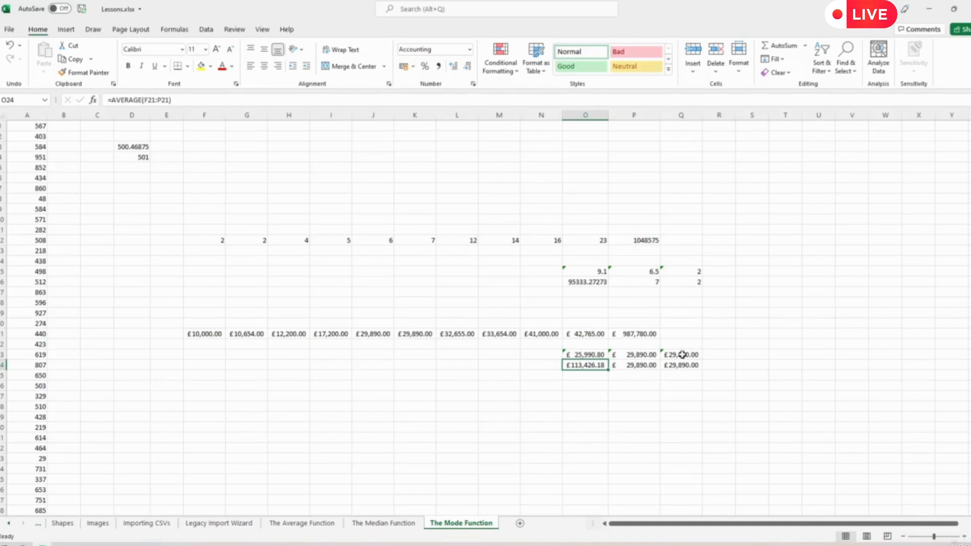
{"action": "left_click_drag", "start_coordinate": [681, 354], "coordinate": [683, 364]}
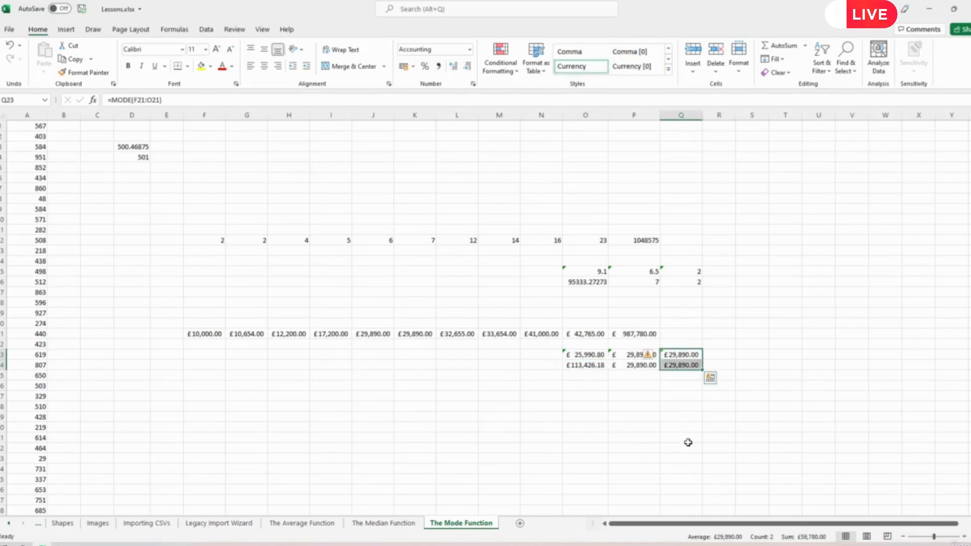
- Copy £32,655.00 from L21 into M21 and N21
{"action": "left_click", "coordinate": [464, 335]}
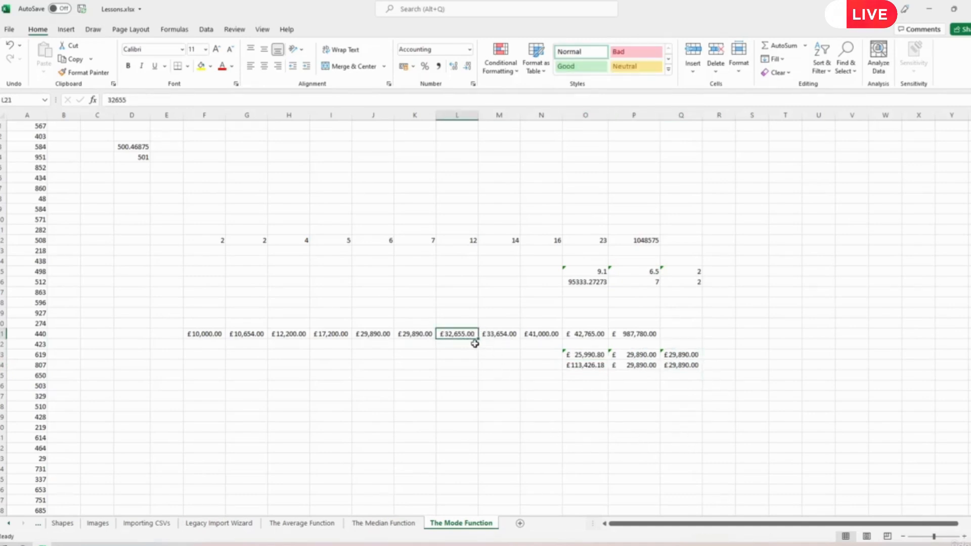
{"action": "key", "text": "ctrl+c"}
{"action": "left_click", "coordinate": [508, 334]}
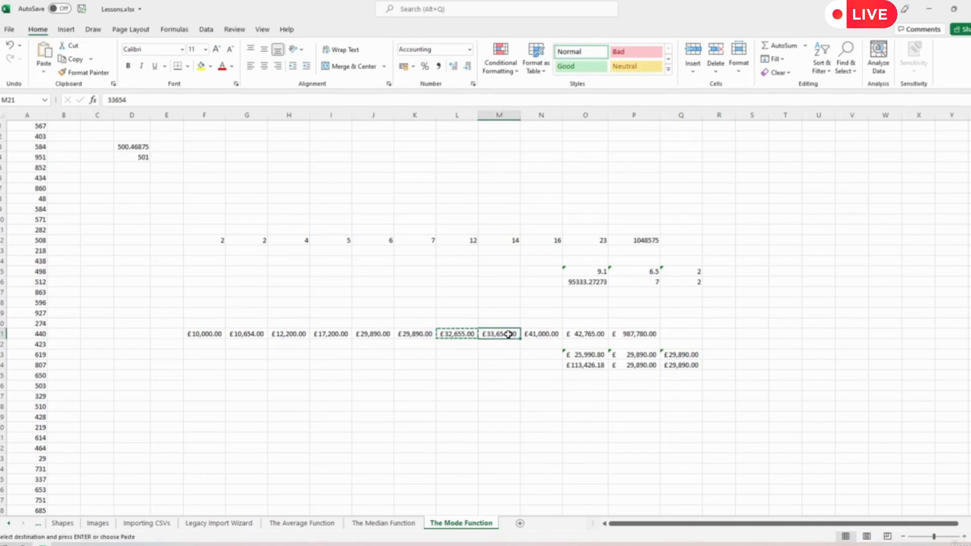
{"action": "key", "text": "ctrl+v"}
{"action": "left_click", "coordinate": [545, 333]}
{"action": "key", "text": "ctrl+v"}
{"action": "left_click", "coordinate": [526, 405]}
{"action": "left_click_drag", "start_coordinate": [684, 354], "coordinate": [687, 365]}
{"action": "left_click_drag", "start_coordinate": [461, 333], "coordinate": [542, 334]}
{"action": "key", "text": "Escape"}
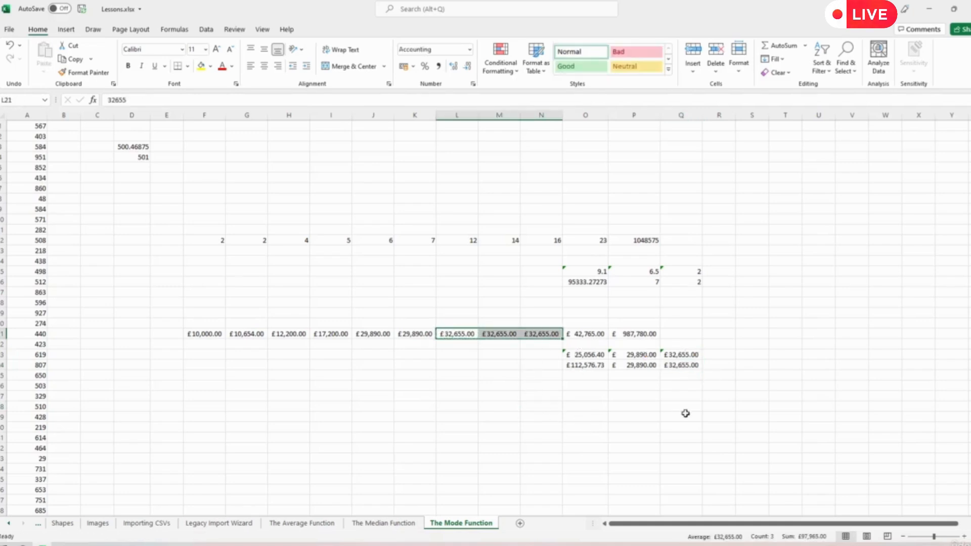
- Compare the average, median and mode results in O23:Q24, with the mode now £32,655.00
{"action": "left_click", "coordinate": [715, 406]}
{"action": "left_click_drag", "start_coordinate": [682, 354], "coordinate": [638, 365]}
{"action": "left_click", "coordinate": [676, 428]}
{"action": "left_click", "coordinate": [638, 426]}
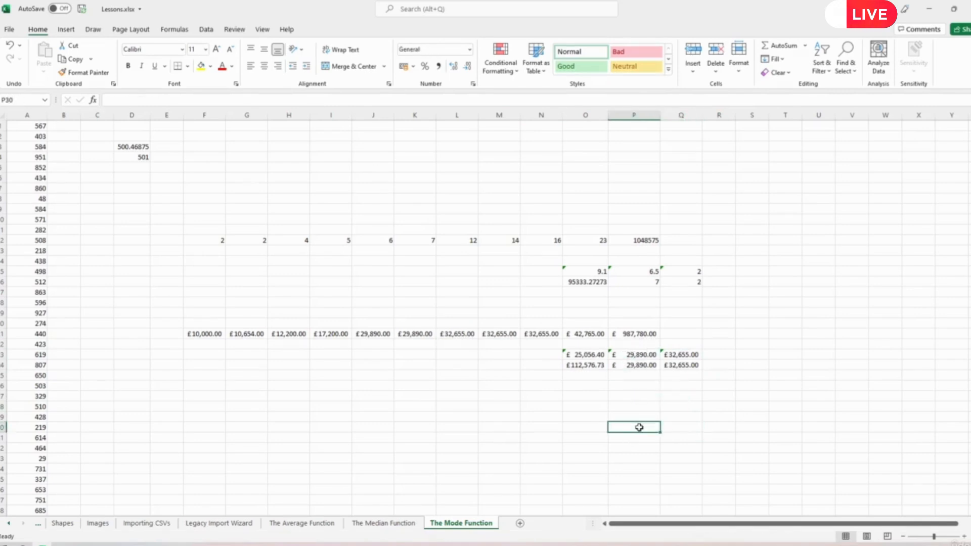
{"action": "left_click_drag", "start_coordinate": [587, 354], "coordinate": [589, 363]}
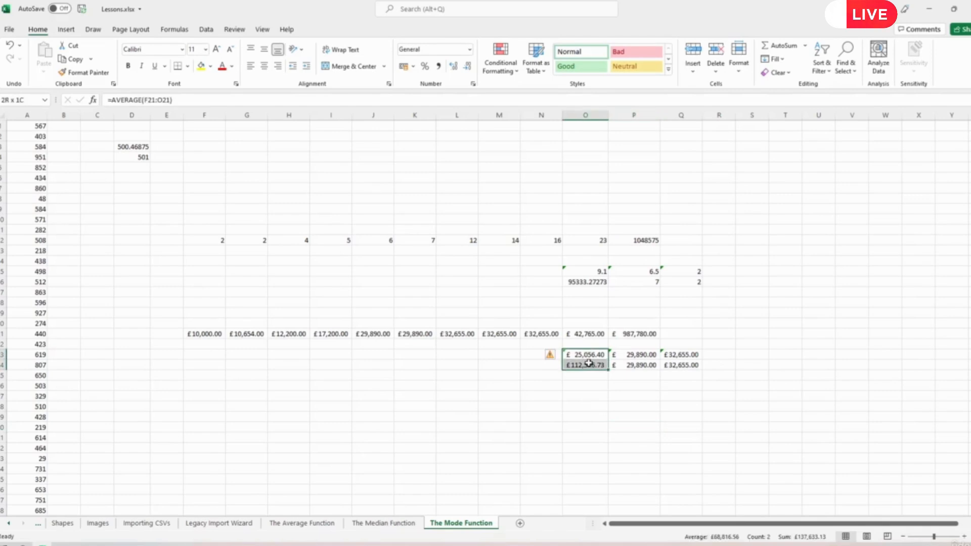
{"action": "left_click", "coordinate": [589, 415]}
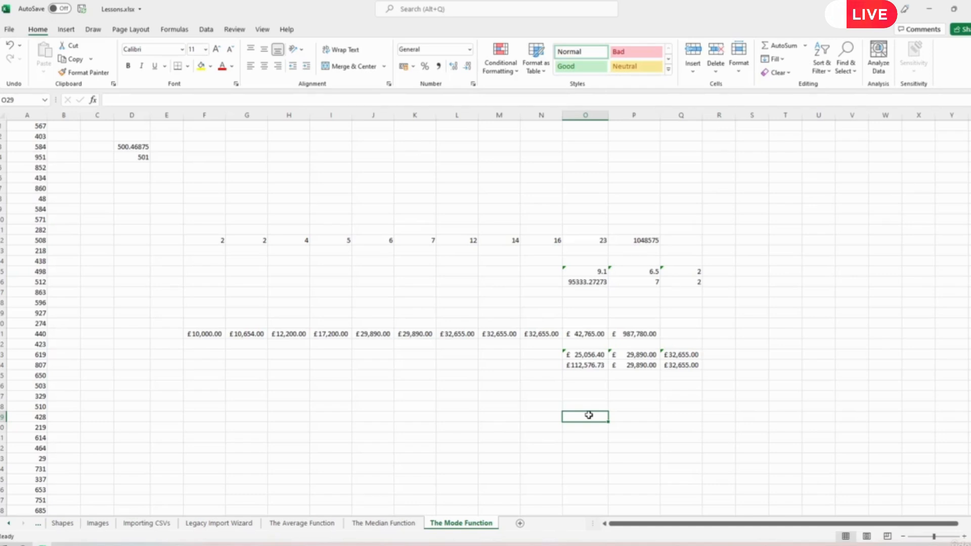
{"action": "left_click_drag", "start_coordinate": [633, 355], "coordinate": [635, 365]}
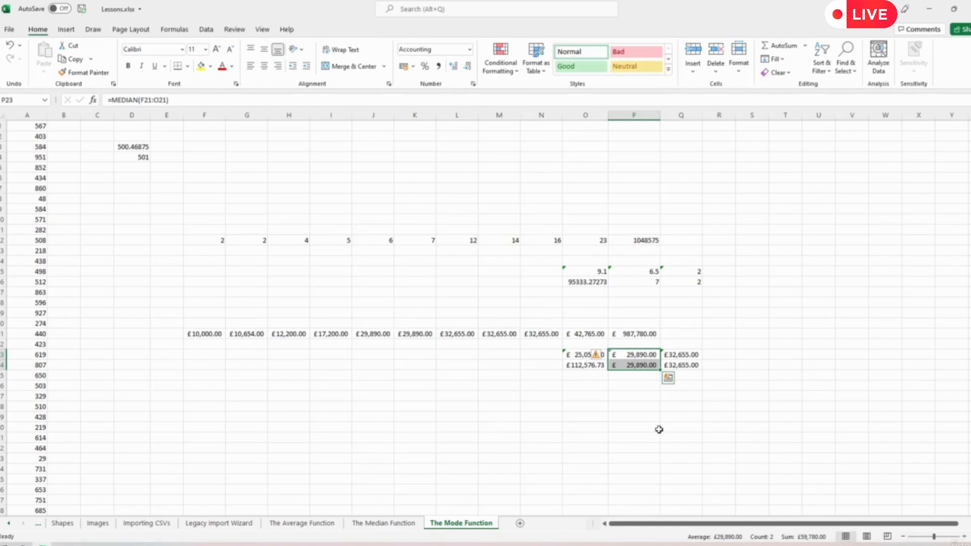
{"action": "left_click", "coordinate": [580, 354]}
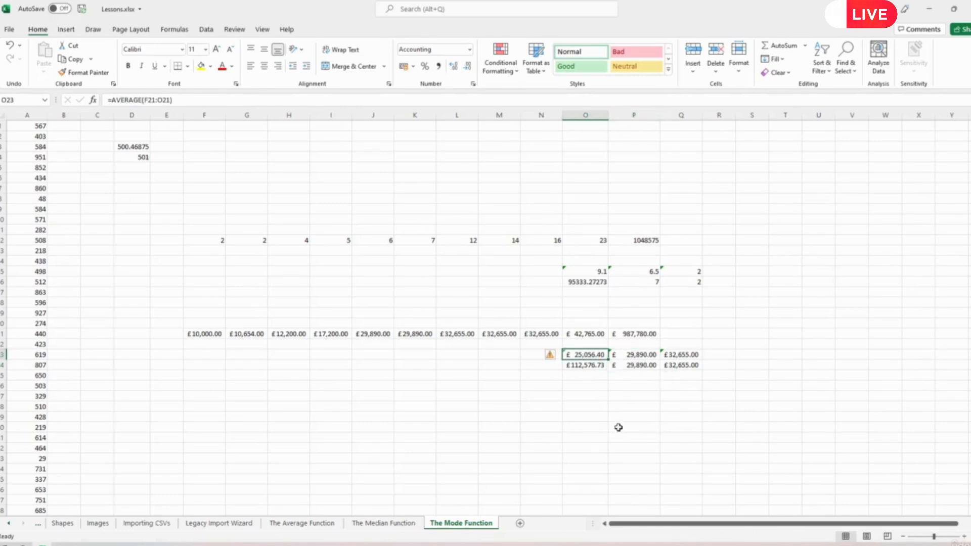
{"action": "left_click", "coordinate": [585, 367]}
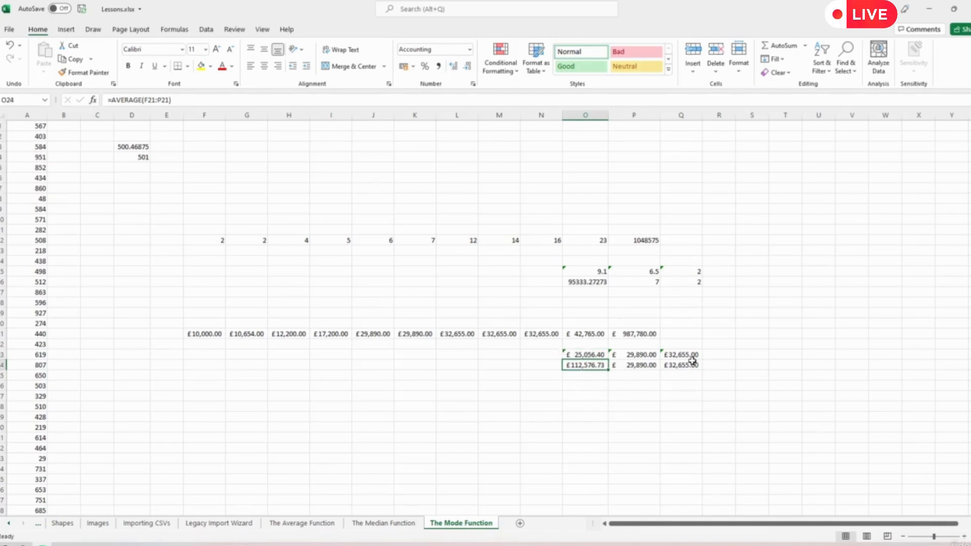
{"action": "left_click_drag", "start_coordinate": [689, 356], "coordinate": [689, 364]}
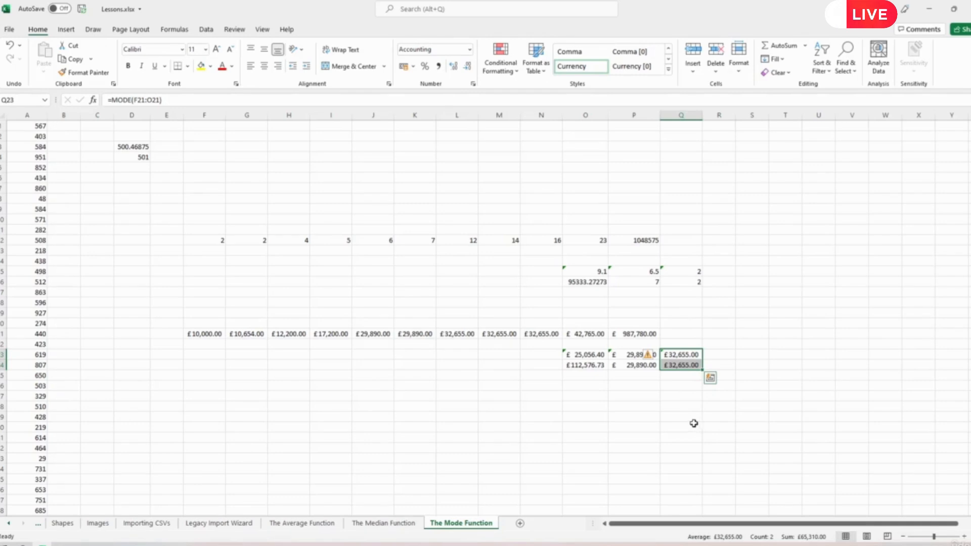
{"action": "left_click", "coordinate": [670, 396]}
- Type a 'modal average' label in Q27, then delete it
{"action": "type", "text": "modal av"}
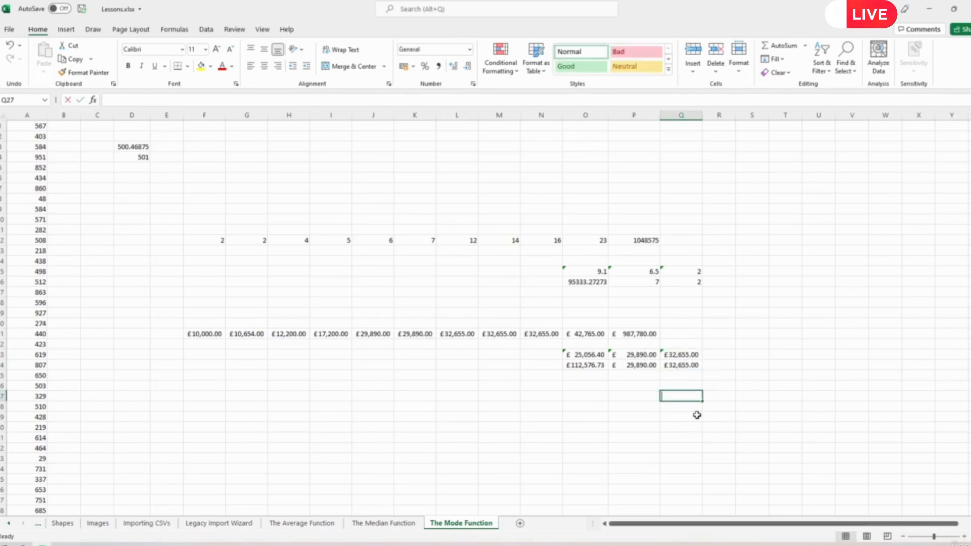
{"action": "type", "text": "erage"}
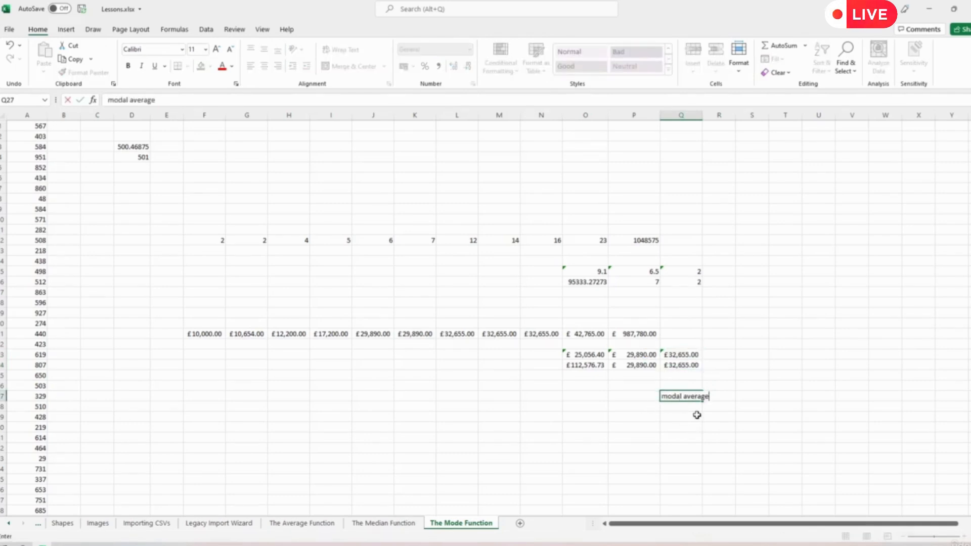
{"action": "key", "text": "Return"}
{"action": "left_click", "coordinate": [680, 396]}
{"action": "key", "text": "Delete"}
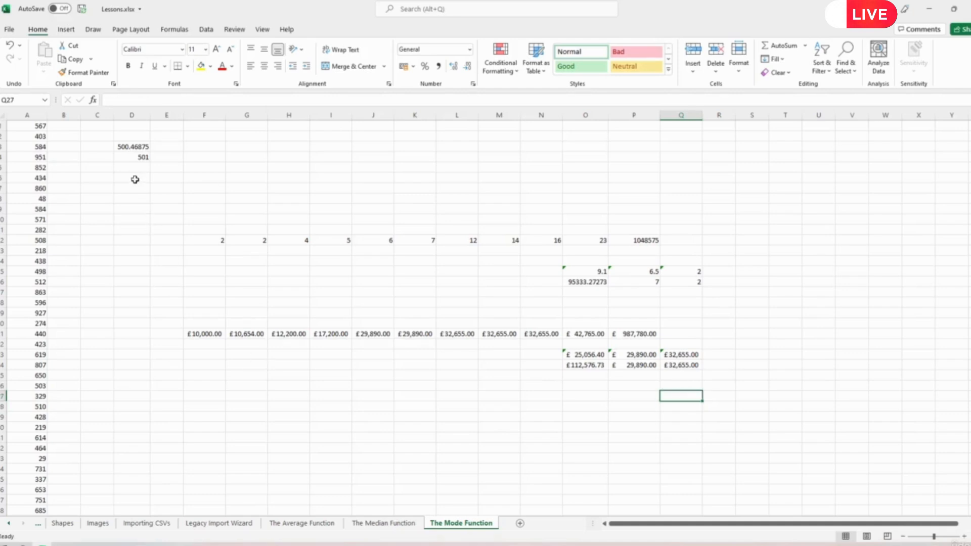
- Write =MODE(A:A) in D5, using all of column A
{"action": "left_click", "coordinate": [134, 178]}
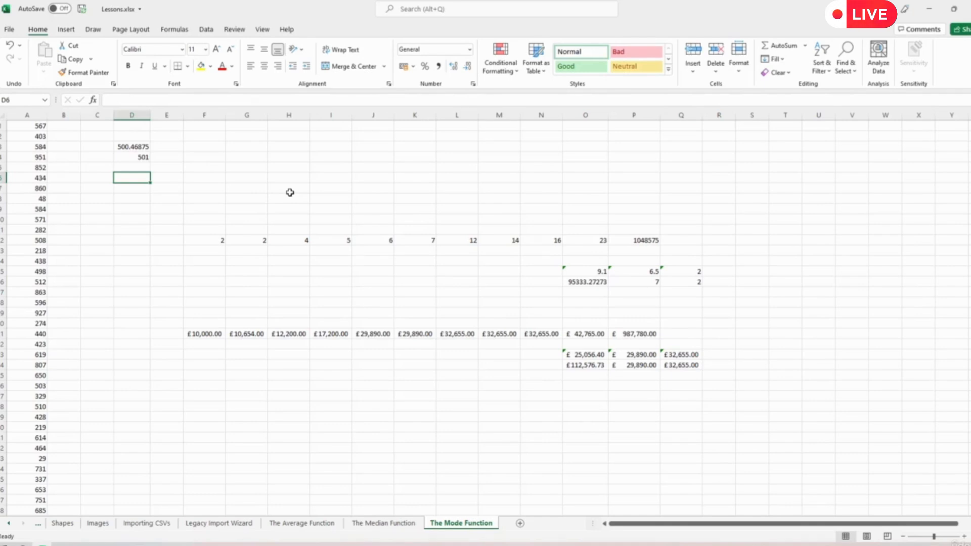
{"action": "key", "text": "Up"}
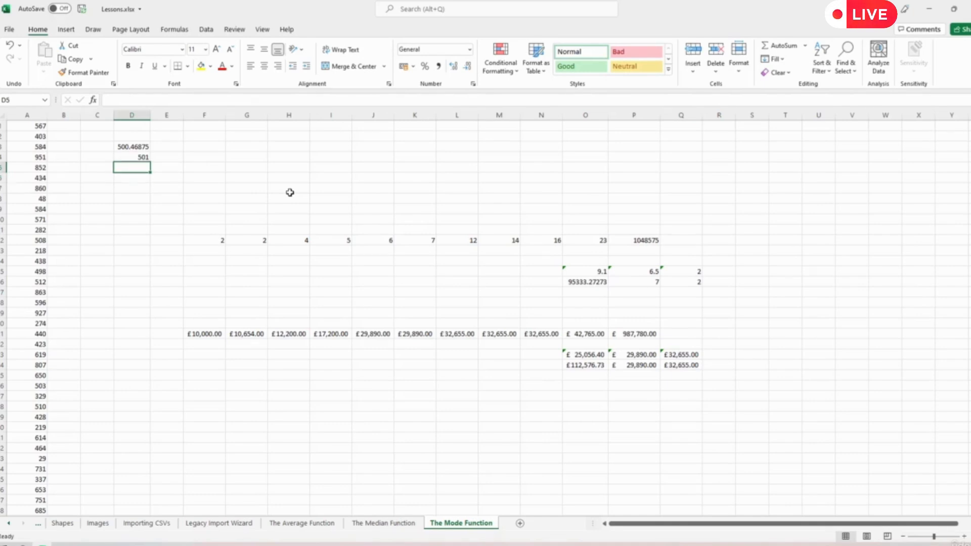
{"action": "type", "text": "=mode("}
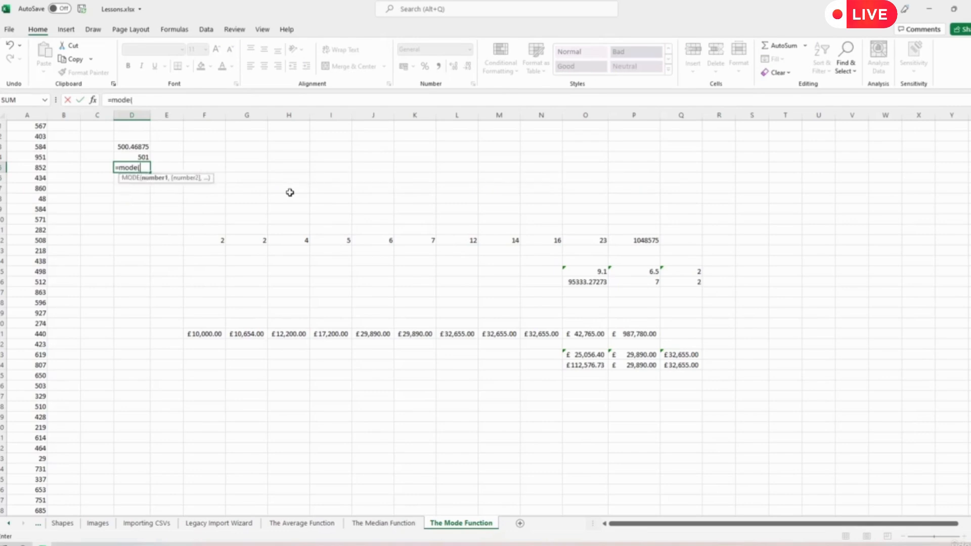
{"action": "left_click", "coordinate": [23, 116]}
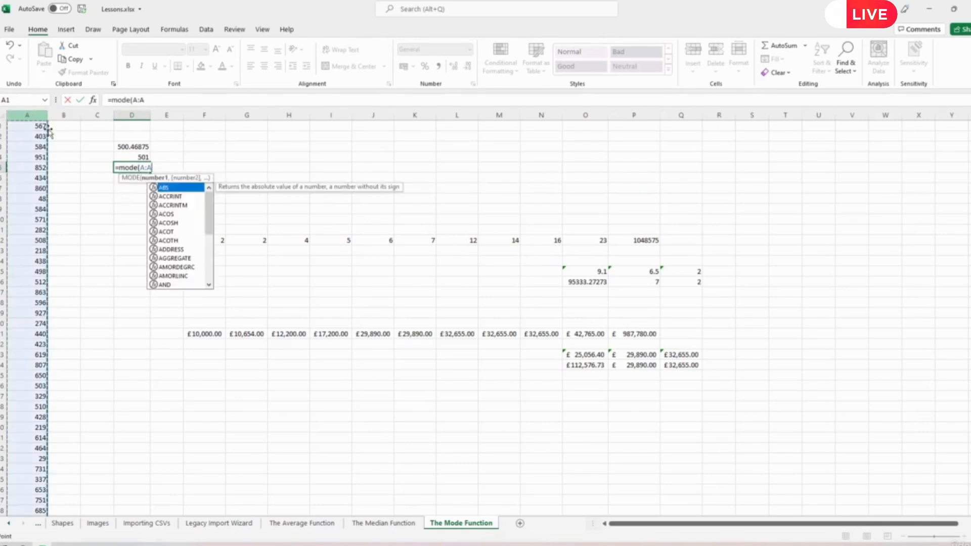
{"action": "type", "text": ")"}
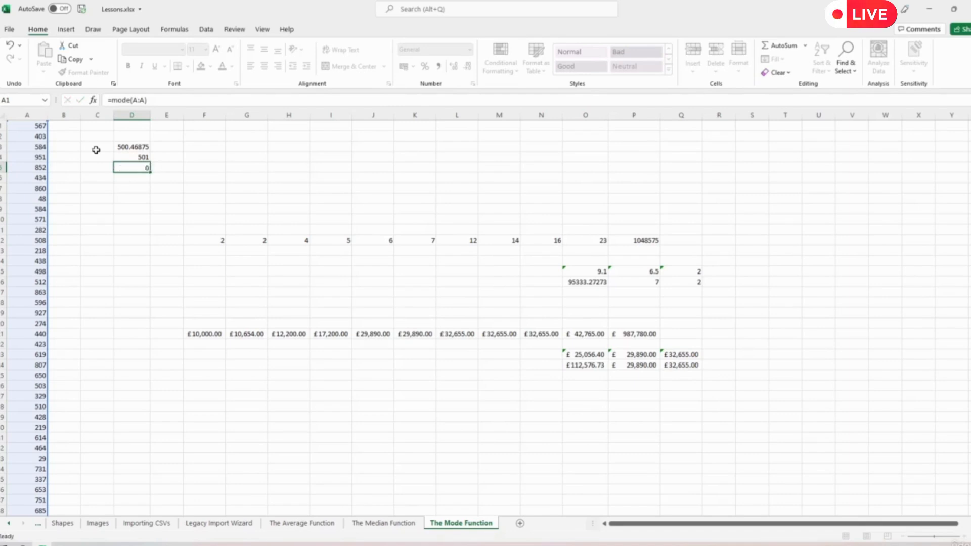
- Commit D5's =MODE(A:A) formula and confirm it returns 946
{"action": "key", "text": "Return"}
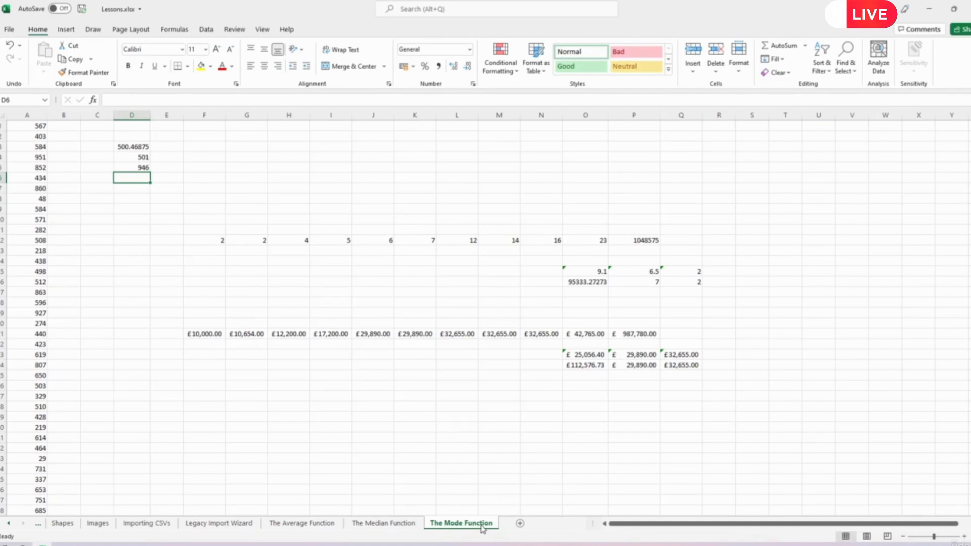
{"action": "left_click", "coordinate": [142, 168]}
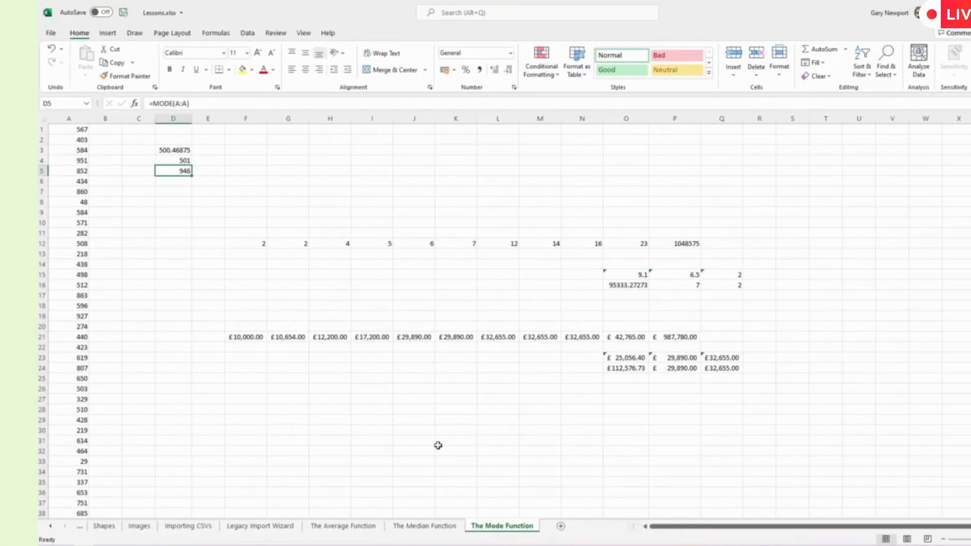
- Copy The Mode Function sheet to the end of the workbook as The Mode Function (2)
{"action": "right_click", "coordinate": [461, 527]}
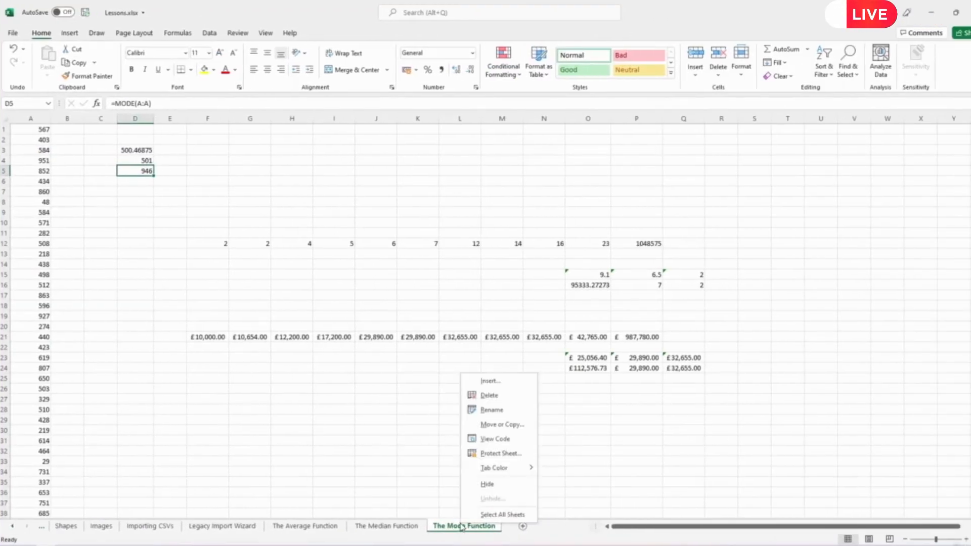
{"action": "left_click", "coordinate": [503, 425]}
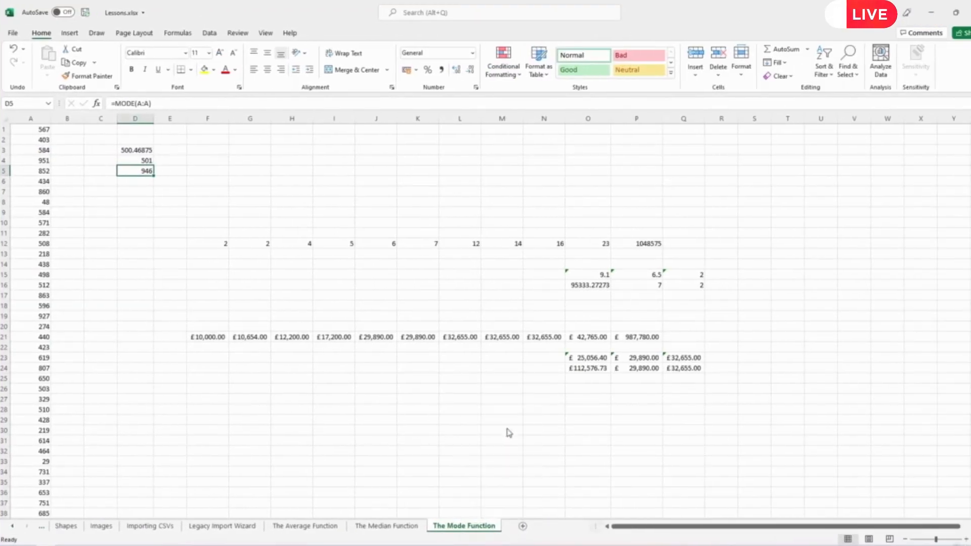
{"action": "scroll", "coordinate": [465, 437], "scroll_direction": "down", "scroll_amount": 10}
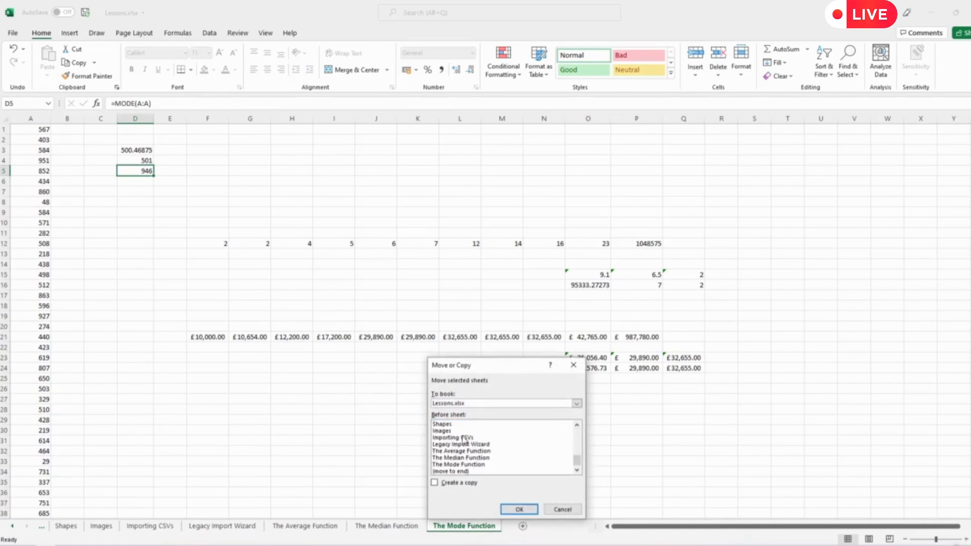
{"action": "left_click", "coordinate": [461, 471]}
{"action": "left_click", "coordinate": [435, 483]}
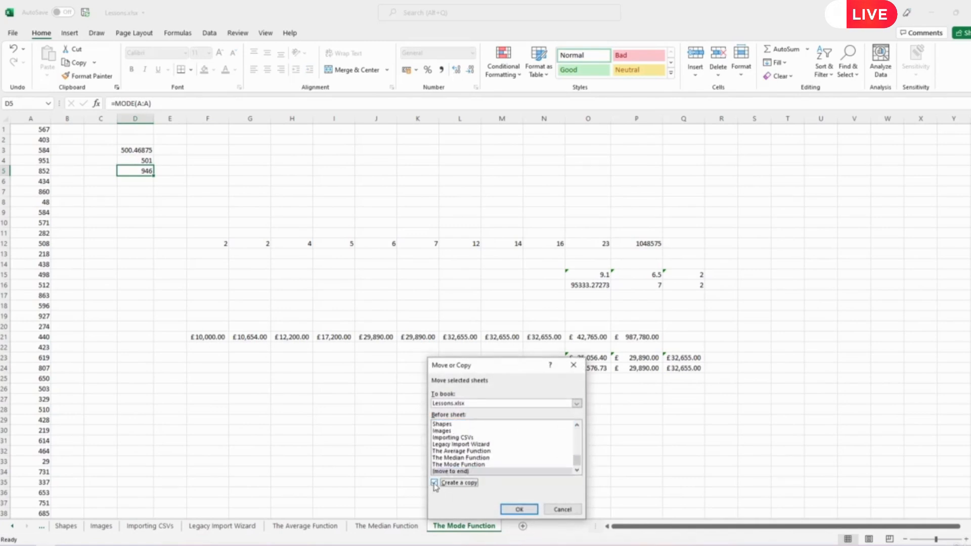
{"action": "left_click", "coordinate": [519, 510]}
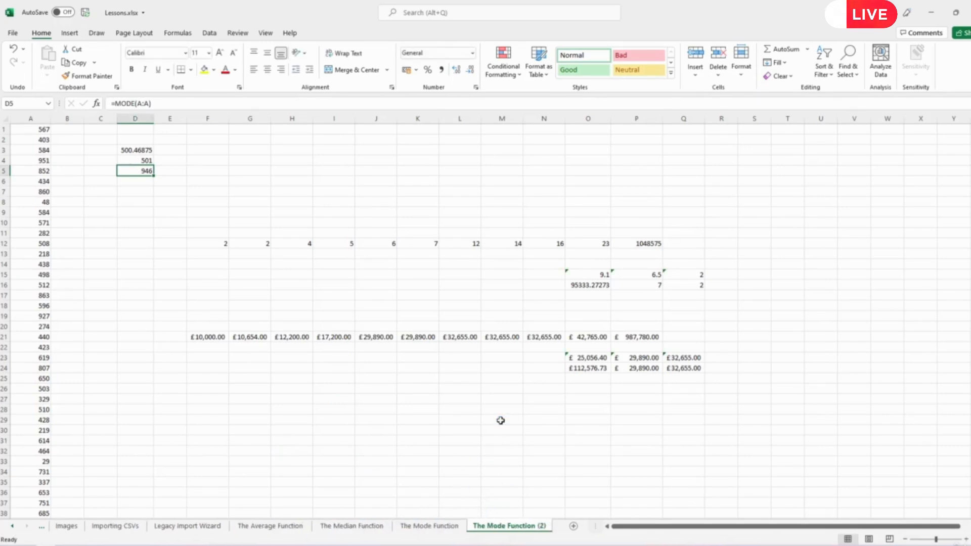
- Rename The Mode Function (2) to 'The Mode.SNGL Function' and check D5's formula
{"action": "double_click", "coordinate": [507, 529]}
{"action": "type", "text": ".SNGL"}
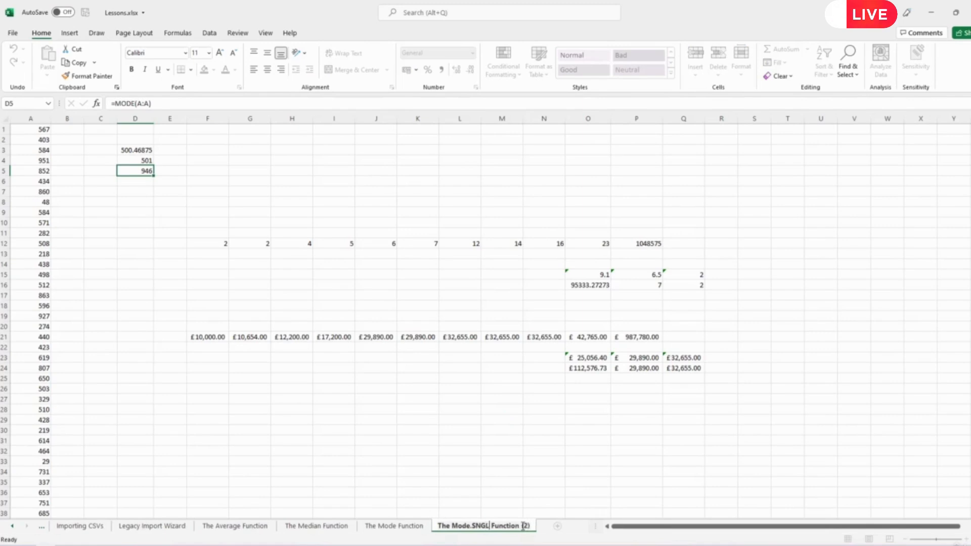
{"action": "key", "text": "Right"}
{"action": "key", "text": "Right"}
{"action": "key", "text": "Right"}
{"action": "key", "text": "Right"}
{"action": "key", "text": "Right"}
{"action": "key", "text": "Right"}
{"action": "key", "text": "Right"}
{"action": "key", "text": "Right"}
{"action": "key", "text": "Right"}
{"action": "key", "text": "Right"}
{"action": "key", "text": "Delete"}
{"action": "key", "text": "Delete"}
{"action": "key", "text": "Delete"}
{"action": "key", "text": "Return"}
{"action": "left_click", "coordinate": [170, 264]}
{"action": "left_click", "coordinate": [144, 182]}
{"action": "left_click", "coordinate": [145, 171]}
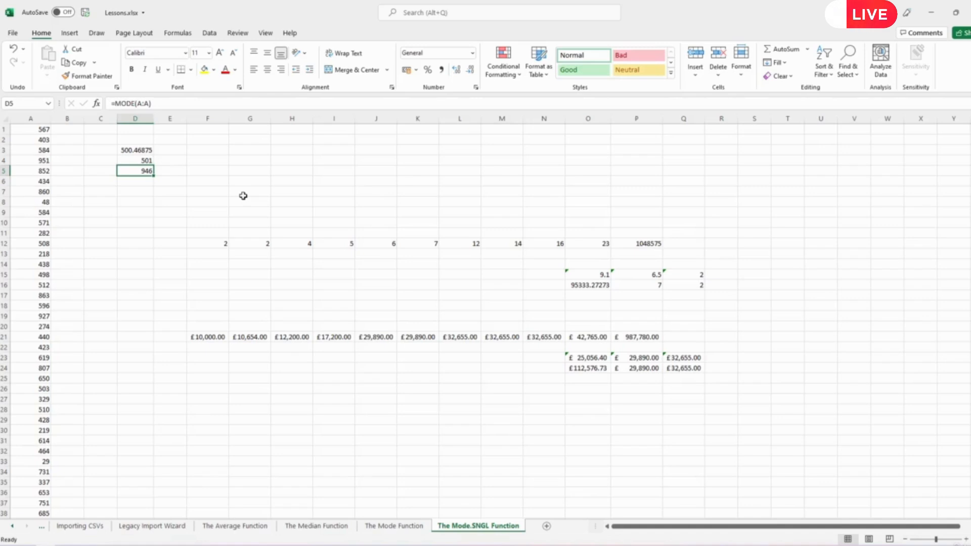
- Enter =MODE.SNGL(A:A) in D6, returning 946
{"action": "left_click", "coordinate": [142, 180]}
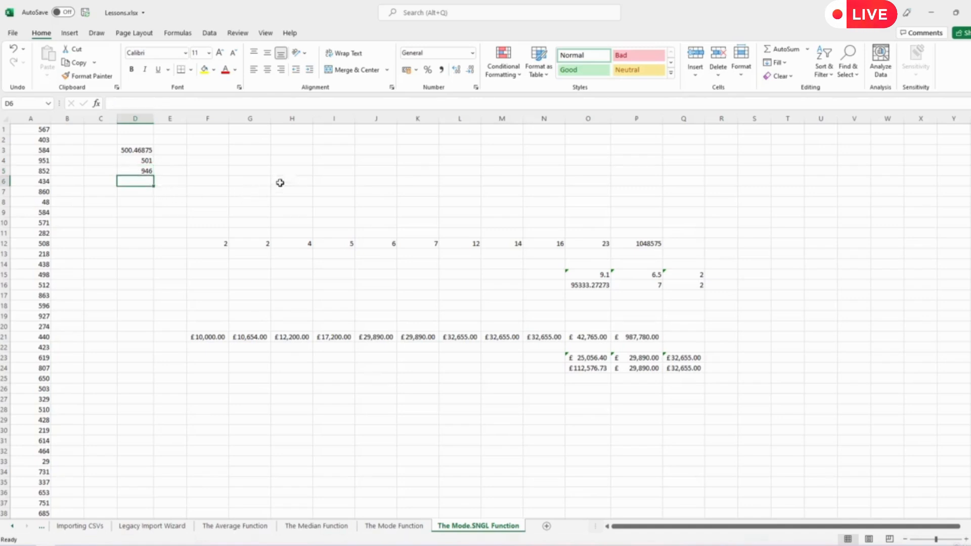
{"action": "type", "text": "=mode"}
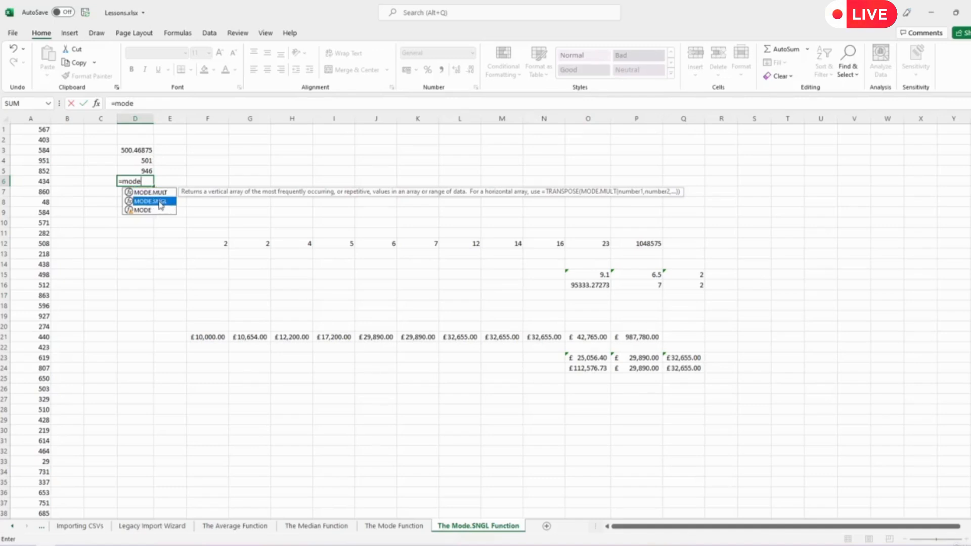
{"action": "left_click", "coordinate": [150, 201]}
{"action": "double_click", "coordinate": [150, 202]}
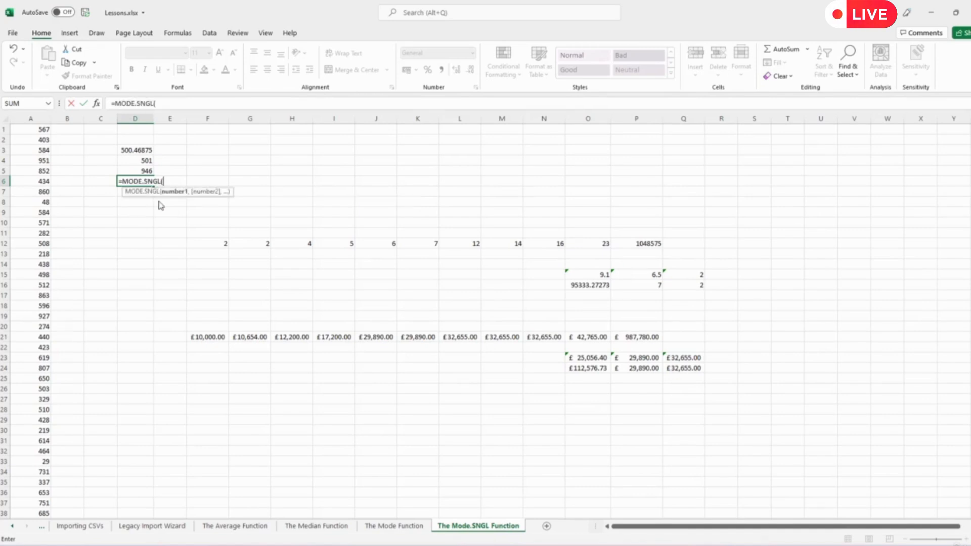
{"action": "left_click", "coordinate": [42, 121]}
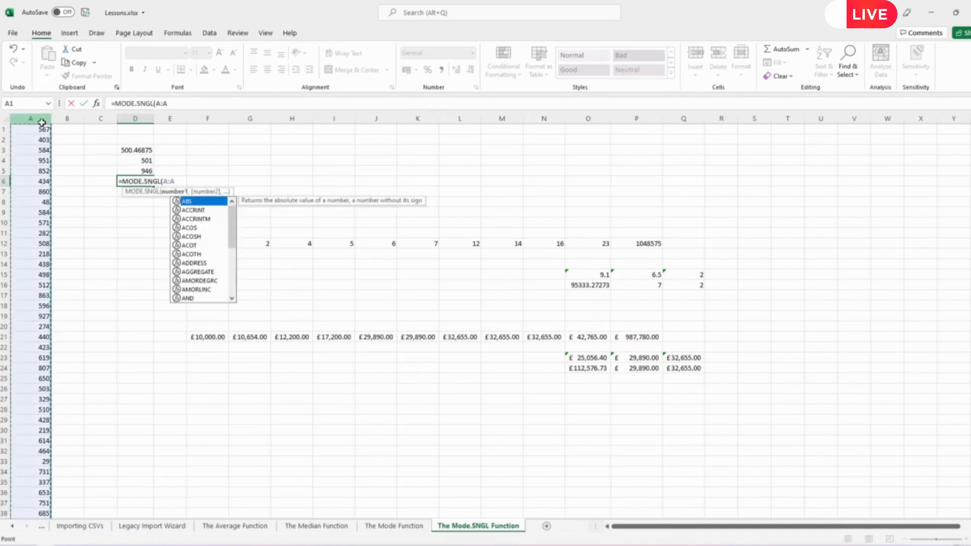
{"action": "type", "text": ")"}
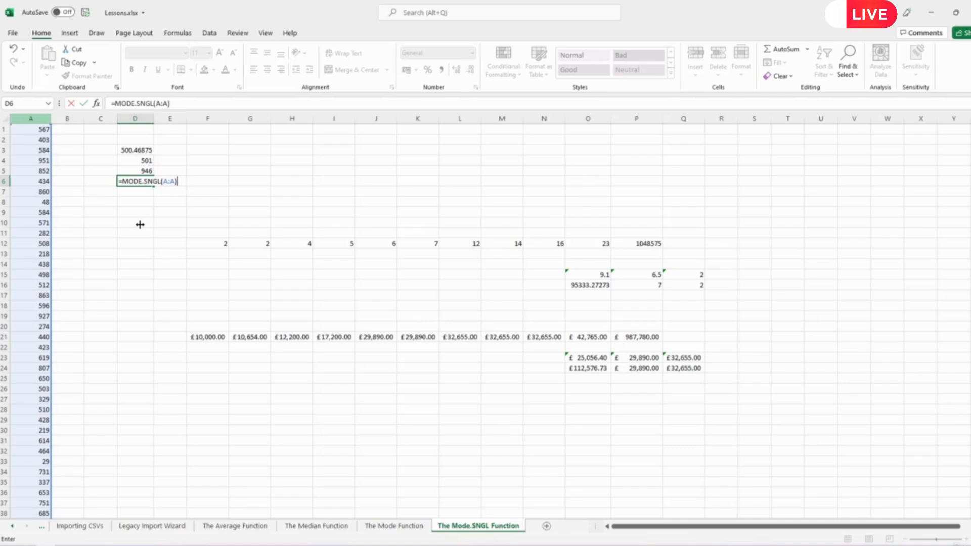
{"action": "key", "text": "Return"}
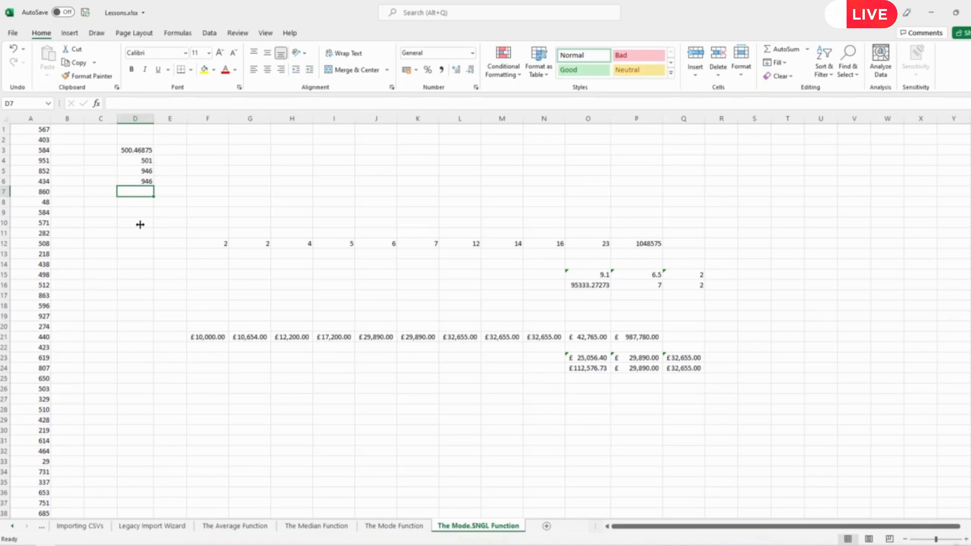
- Enter =COUNTIF(A:A,D6) in E6 to count how often D6's mode value appears in column A
{"action": "left_click", "coordinate": [178, 180]}
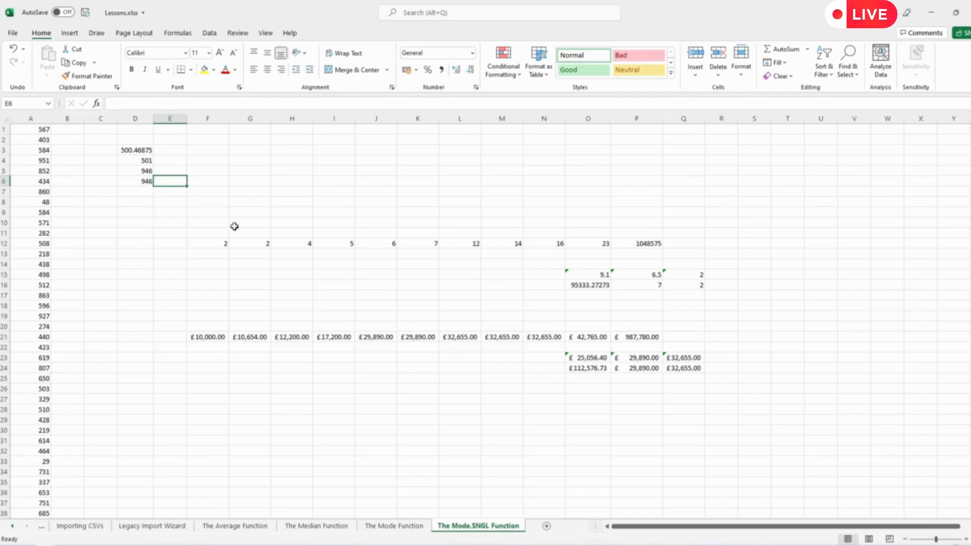
{"action": "type", "text": "=countif"}
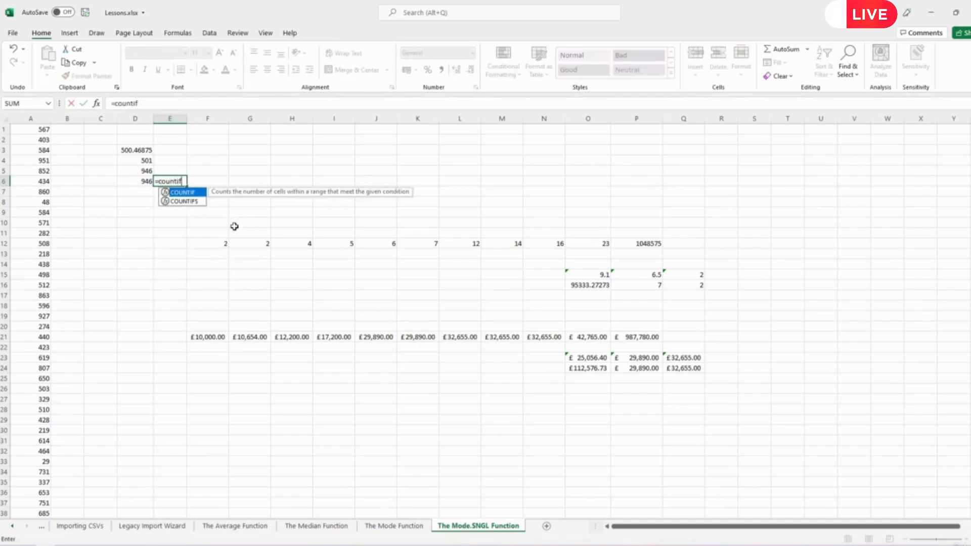
{"action": "type", "text": "("}
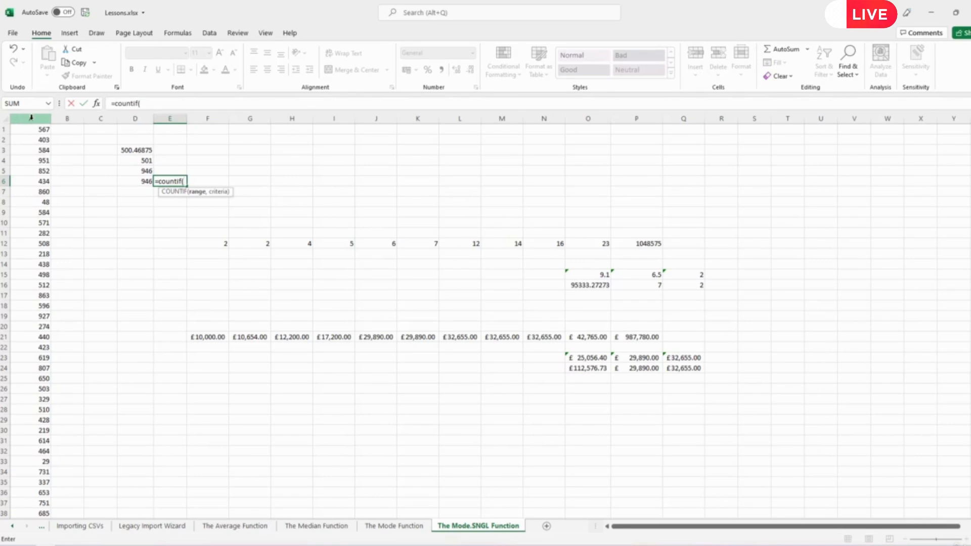
{"action": "left_click", "coordinate": [31, 118]}
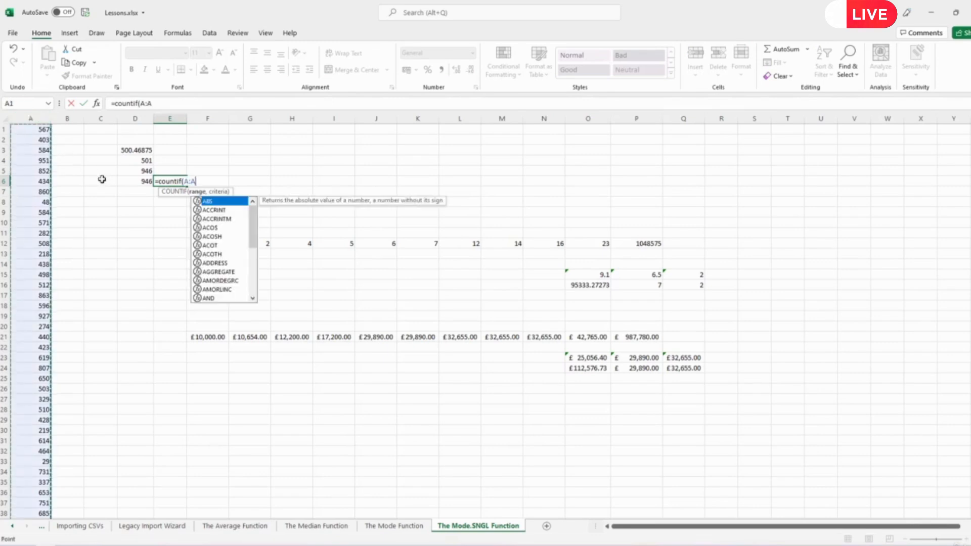
{"action": "type", "text": ","}
{"action": "left_click", "coordinate": [134, 181]}
{"action": "type", "text": ")"}
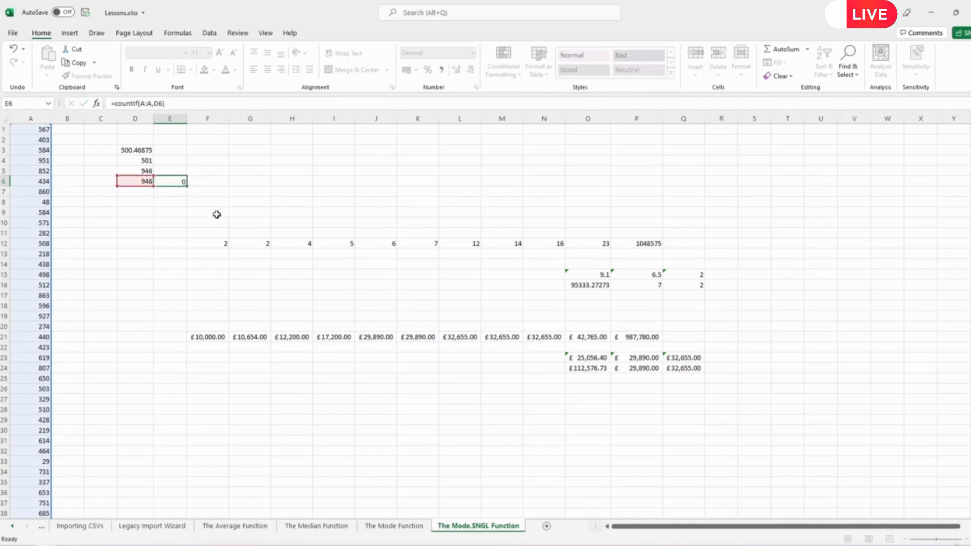
{"action": "key", "text": "Return"}
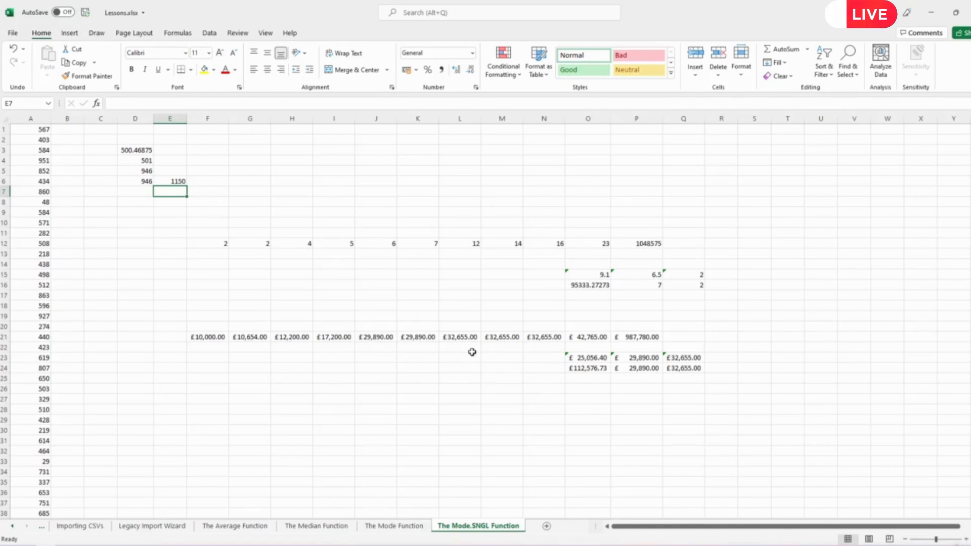
- Review the row 21 pound amounts and the COUNTIF and MODE.SNGL formulas in E6 and D6
{"action": "left_click_drag", "start_coordinate": [223, 338], "coordinate": [651, 339]}
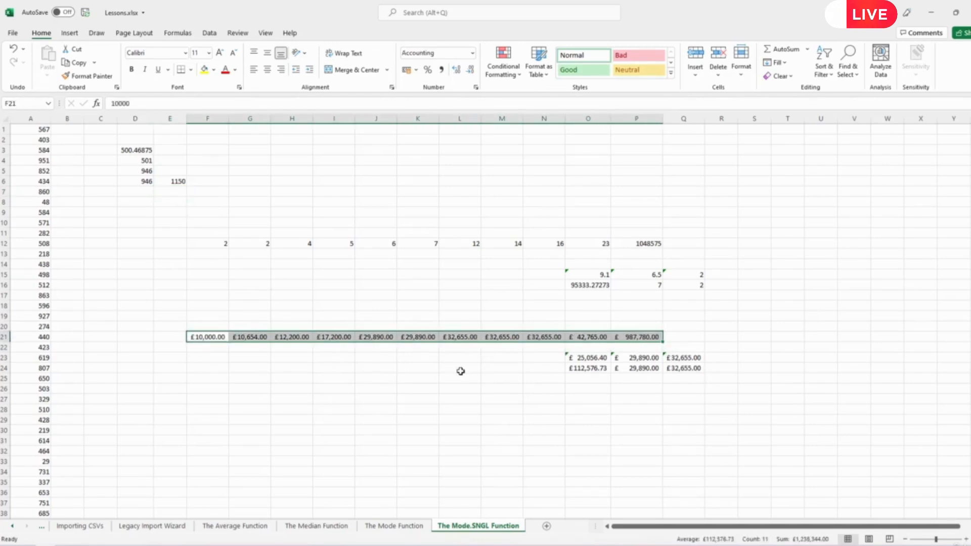
{"action": "left_click", "coordinate": [174, 181]}
{"action": "left_click", "coordinate": [141, 181]}
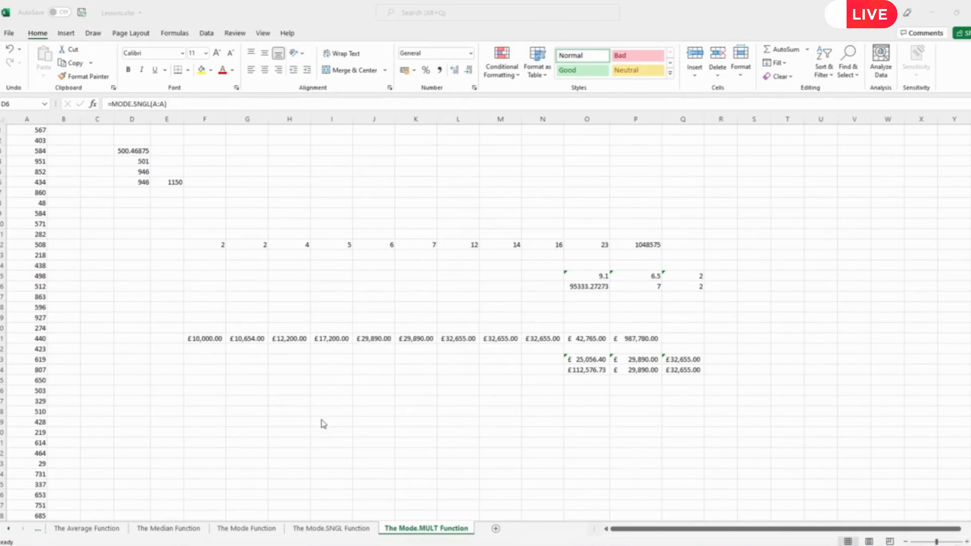
- Review the MODE formula in D5 and the MODE.SNGL formula in D6
{"action": "left_click", "coordinate": [133, 182]}
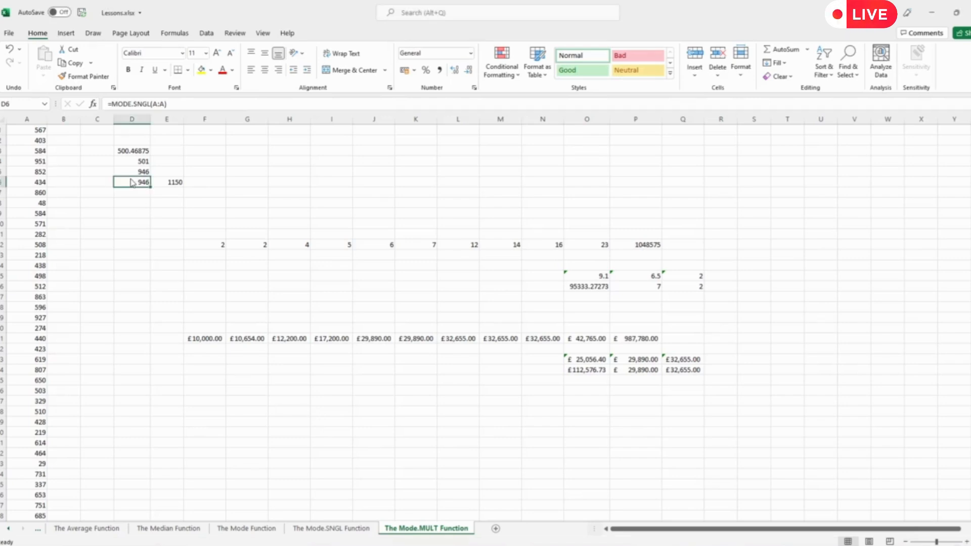
{"action": "left_click", "coordinate": [137, 169]}
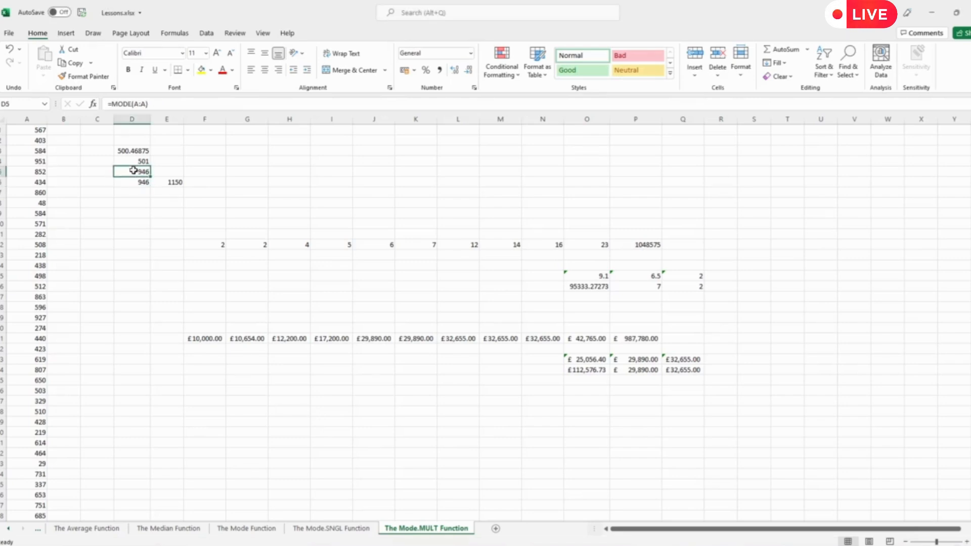
{"action": "left_click", "coordinate": [135, 181]}
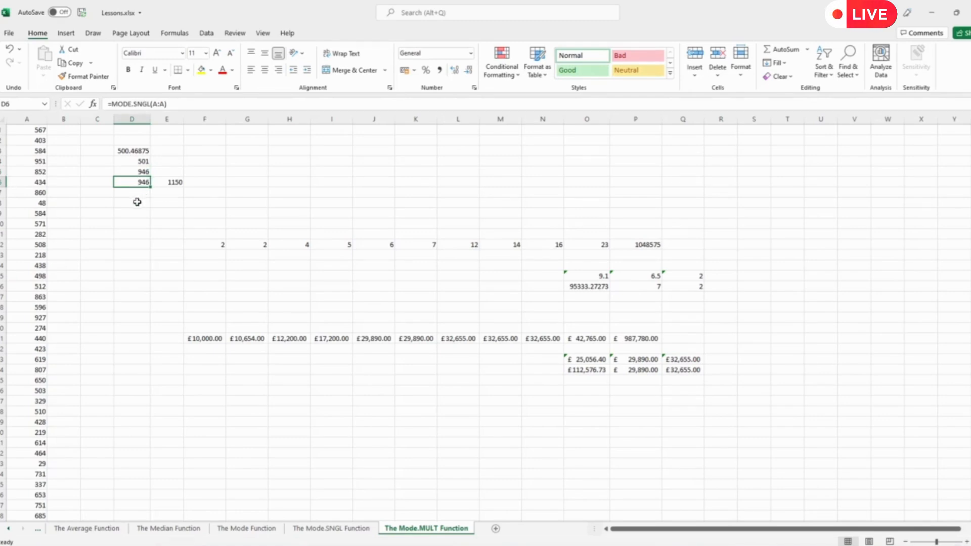
- Enter =MODE.MULT(A:A) in D8 so the modes 946 and 166 spill into D8:D9
{"action": "left_click", "coordinate": [137, 202]}
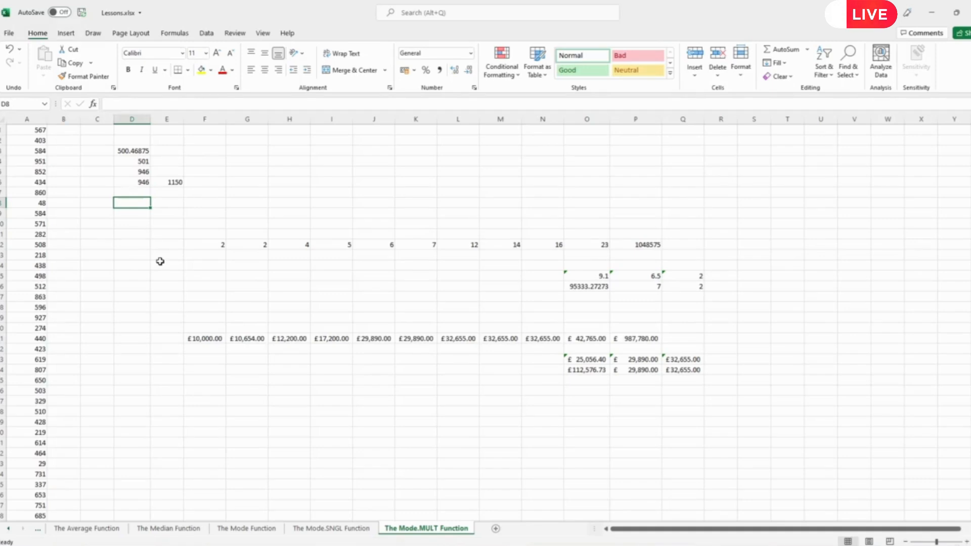
{"action": "type", "text": "="}
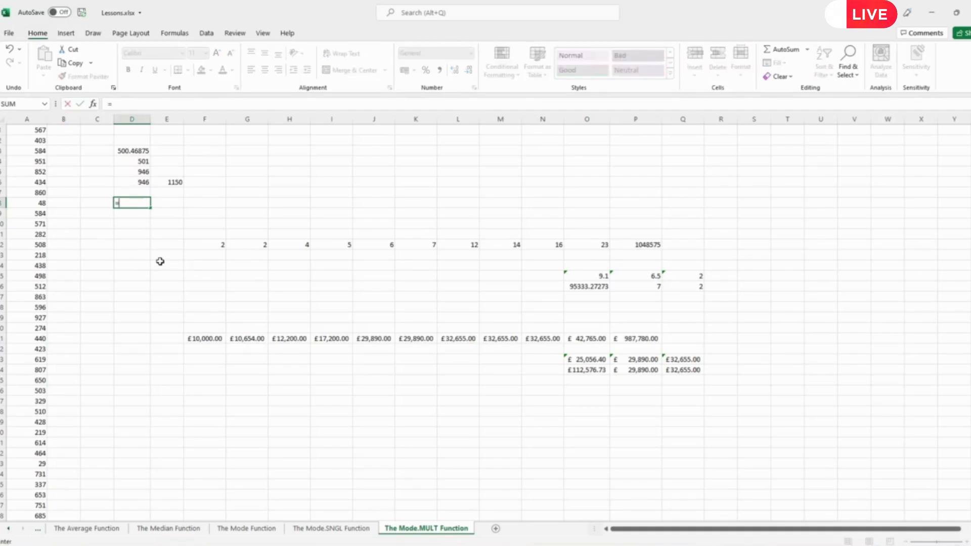
{"action": "type", "text": "mode.mult"}
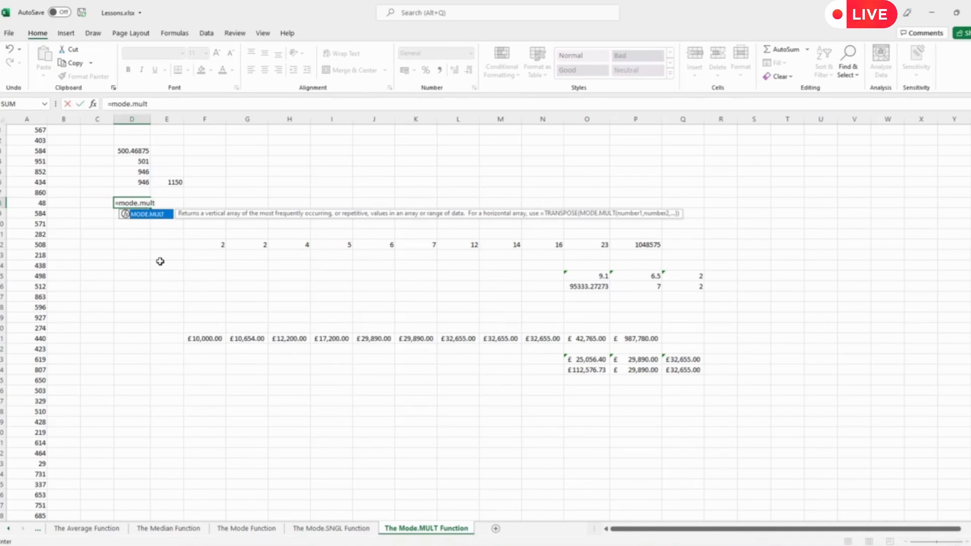
{"action": "type", "text": "("}
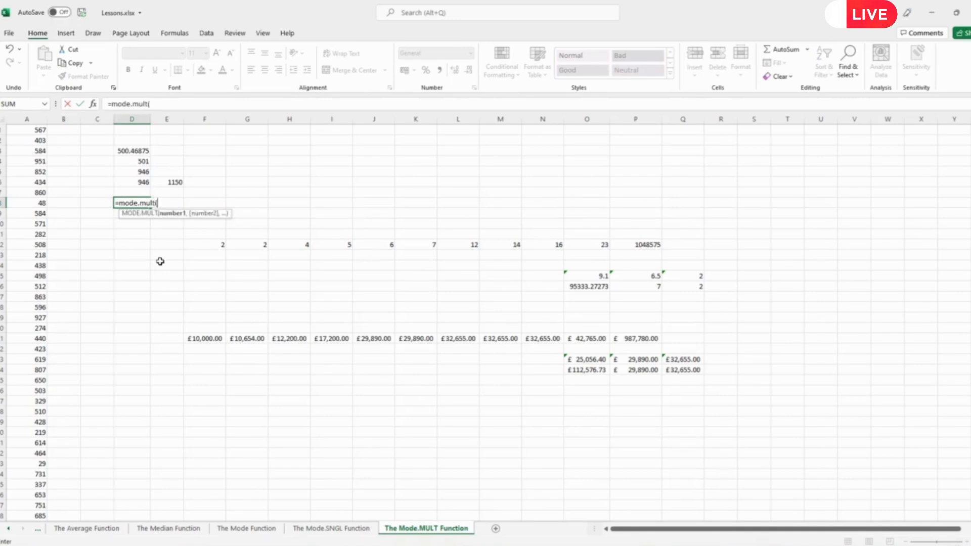
{"action": "left_click", "coordinate": [22, 117]}
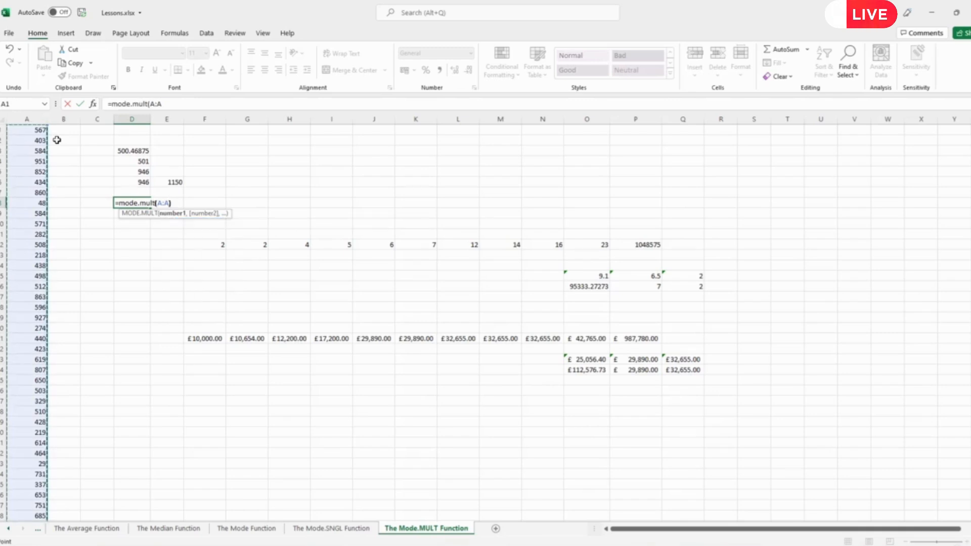
{"action": "type", "text": ")"}
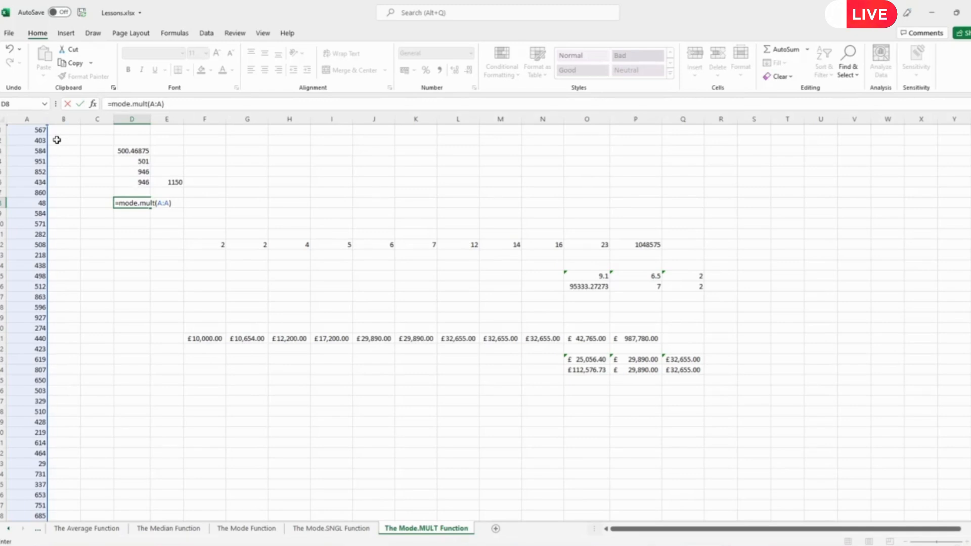
{"action": "key", "text": "Return"}
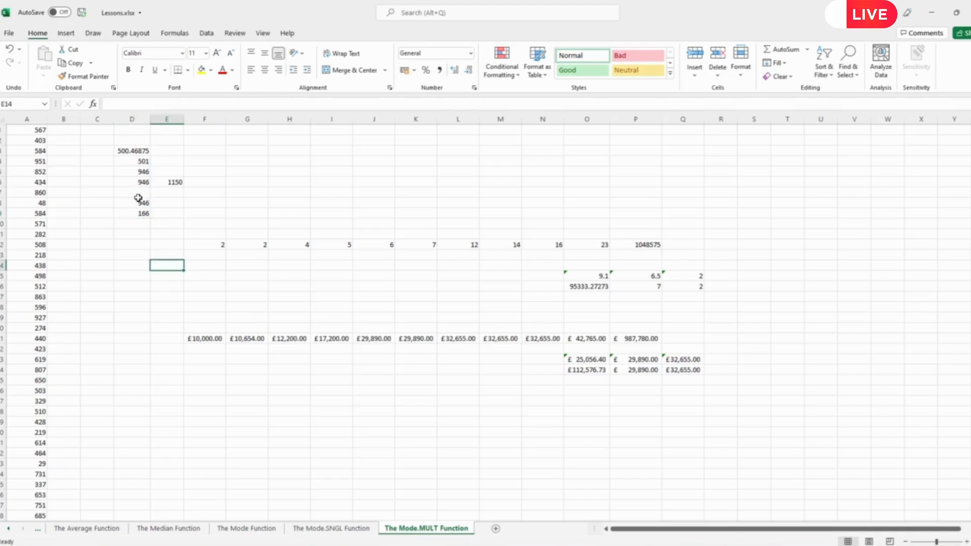
- Enter =COUNTIF(A:A,D8) in E8 to count the first spilled mode in column A
{"action": "left_click_drag", "start_coordinate": [141, 203], "coordinate": [139, 213]}
{"action": "left_click", "coordinate": [142, 252]}
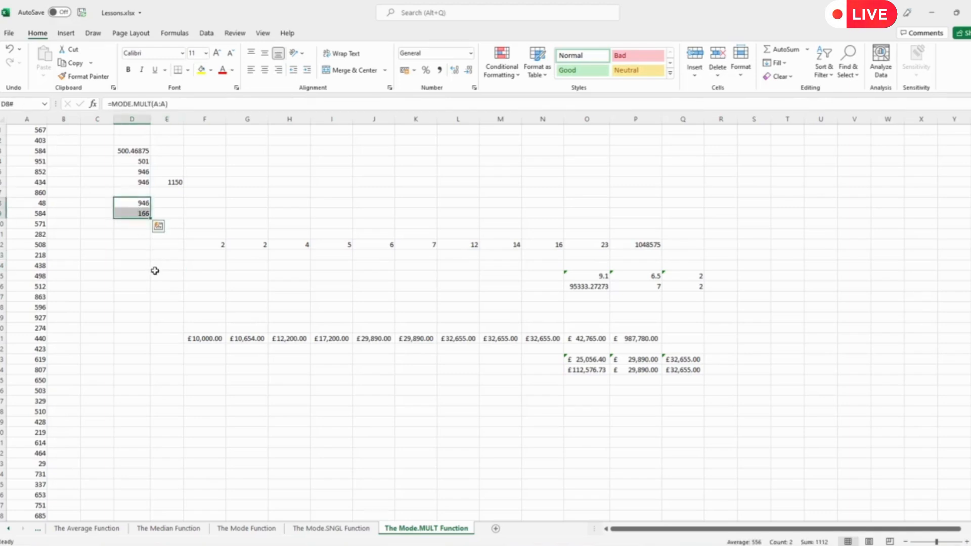
{"action": "left_click", "coordinate": [167, 203]}
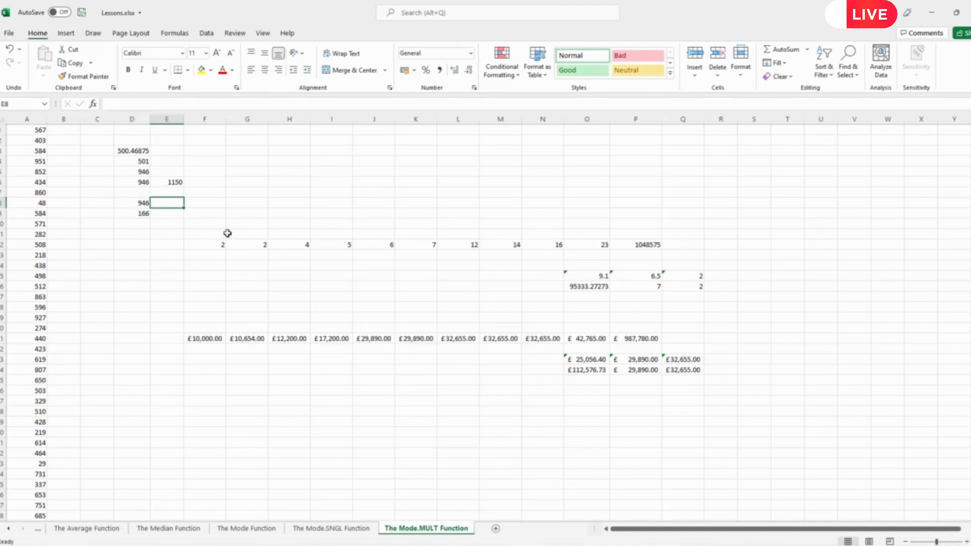
{"action": "type", "text": "=countif("}
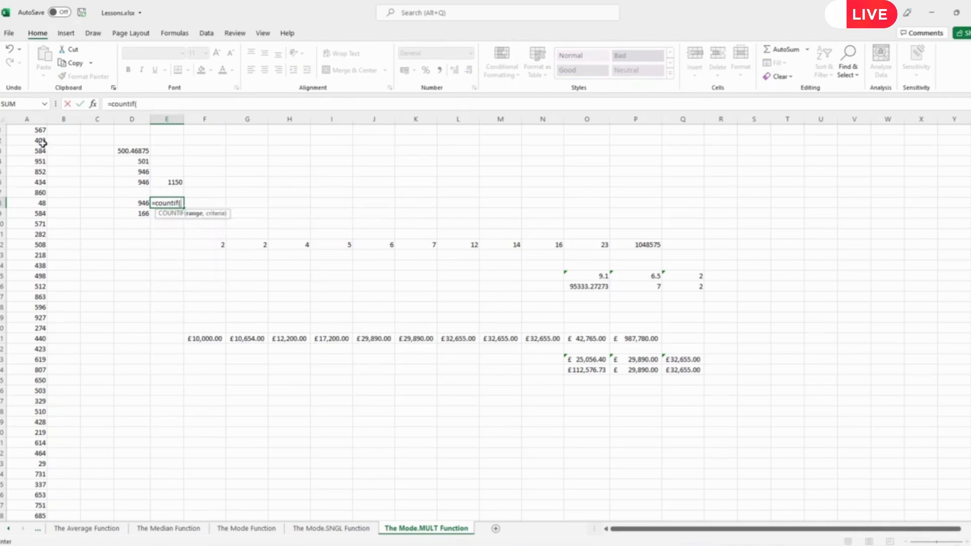
{"action": "left_click", "coordinate": [30, 118]}
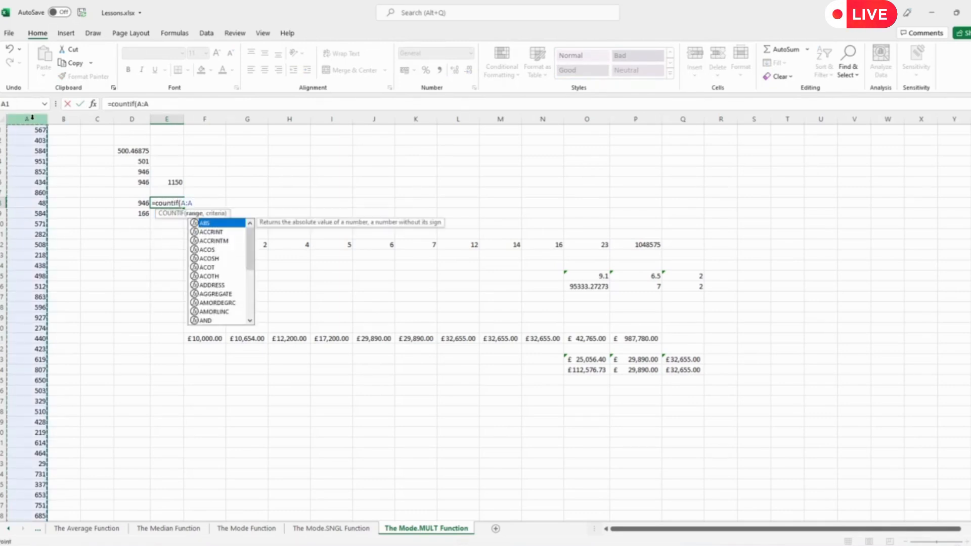
{"action": "type", "text": ","}
{"action": "left_click", "coordinate": [135, 201]}
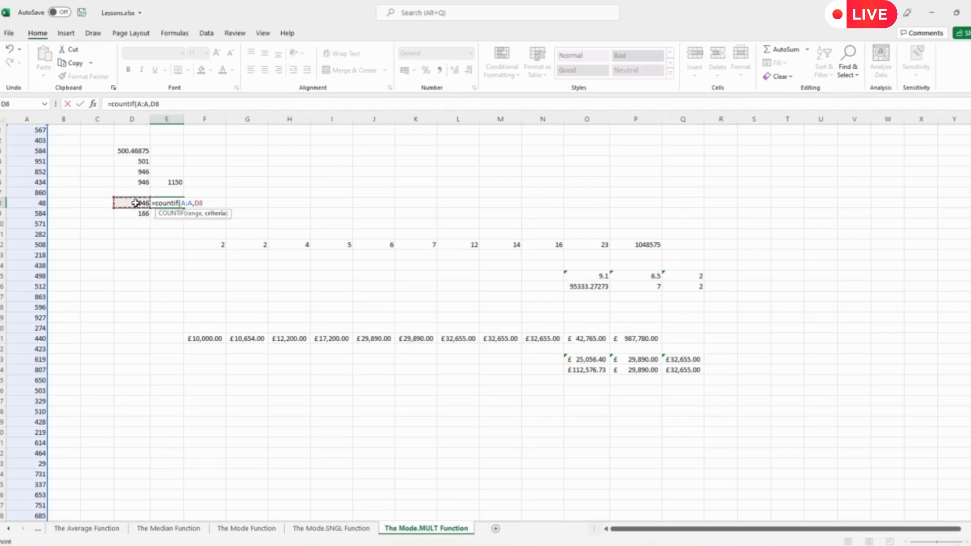
{"action": "key", "text": "Return"}
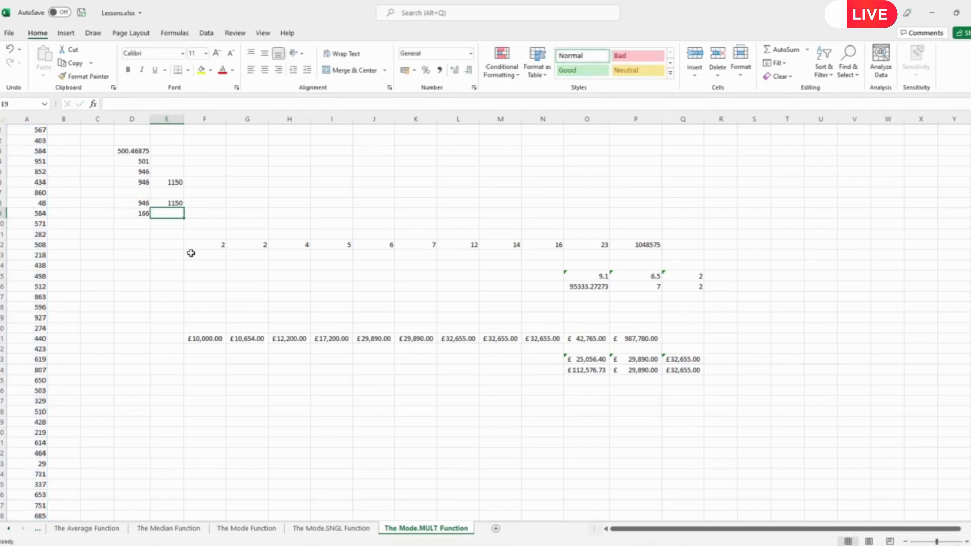
- Fill the E8 COUNTIF down into E9, then select the spilled modes D8:D9
{"action": "left_click", "coordinate": [170, 203]}
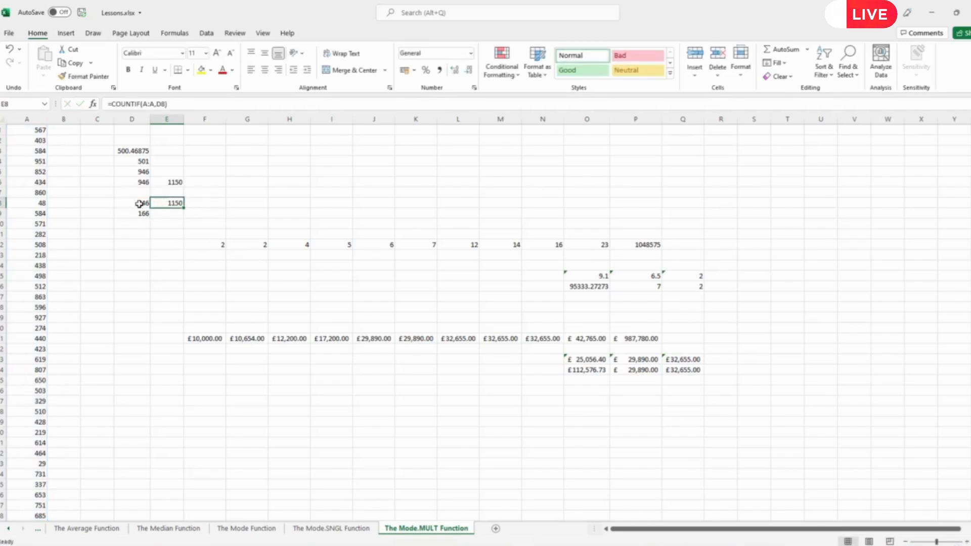
{"action": "left_click_drag", "start_coordinate": [184, 209], "coordinate": [187, 216]}
{"action": "left_click", "coordinate": [177, 260]}
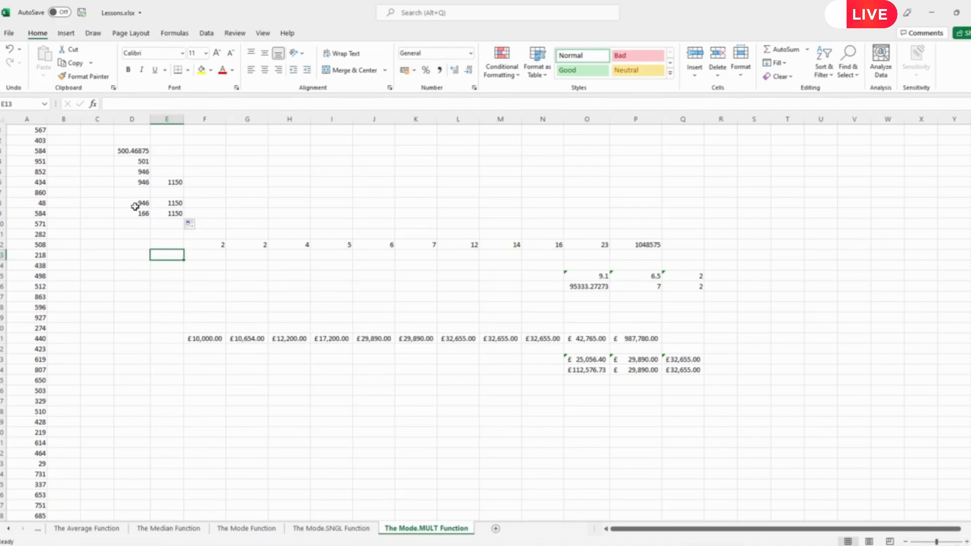
{"action": "left_click_drag", "start_coordinate": [135, 204], "coordinate": [137, 214]}
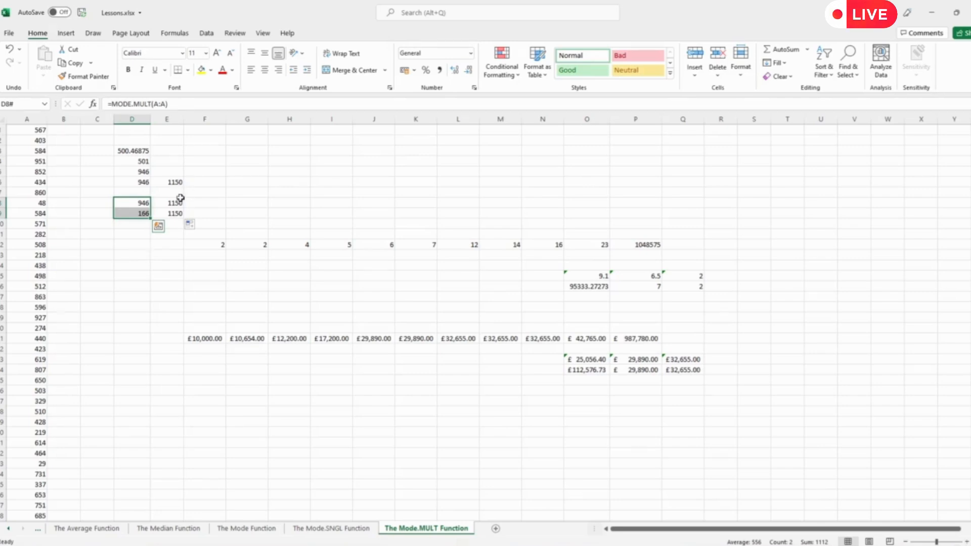
{"action": "left_click", "coordinate": [138, 181]}
{"action": "left_click", "coordinate": [138, 171]}
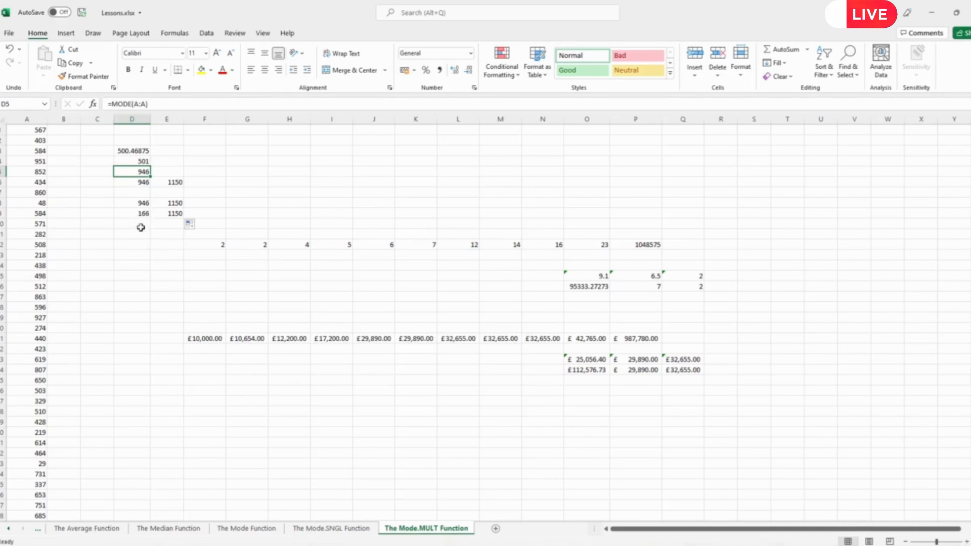
{"action": "left_click", "coordinate": [140, 202]}
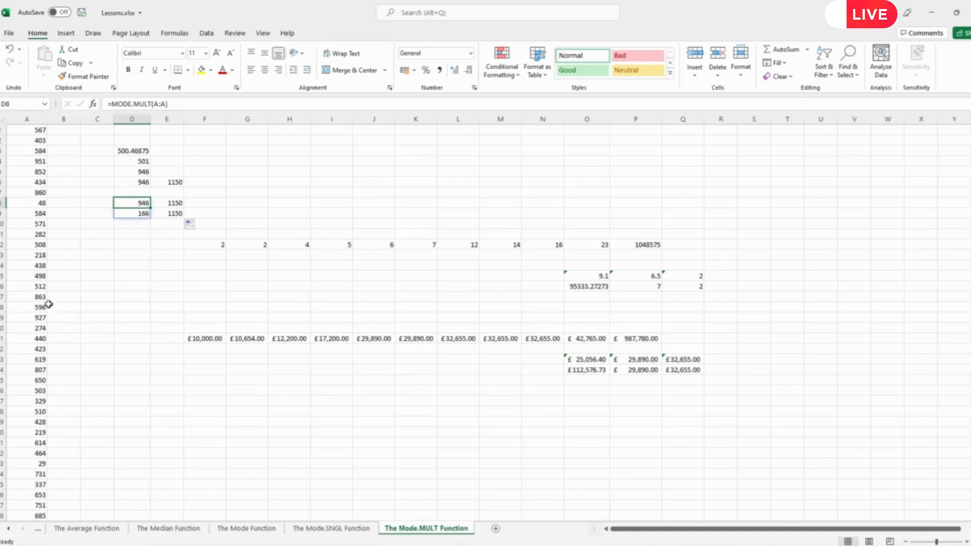
{"action": "left_click", "coordinate": [130, 213]}
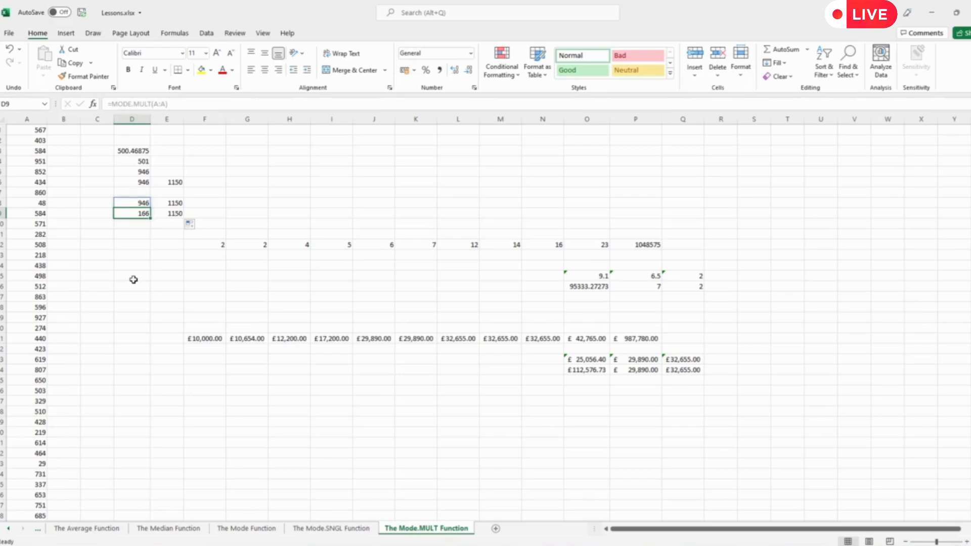
- Enter a MODE.MULT formula over the row 12 numbers in R15
{"action": "left_click", "coordinate": [722, 276]}
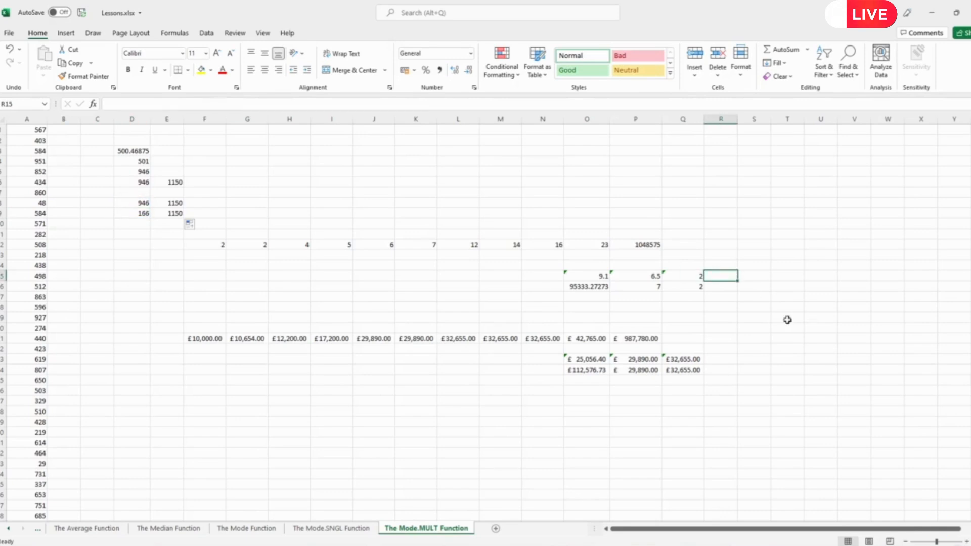
{"action": "type", "text": "="}
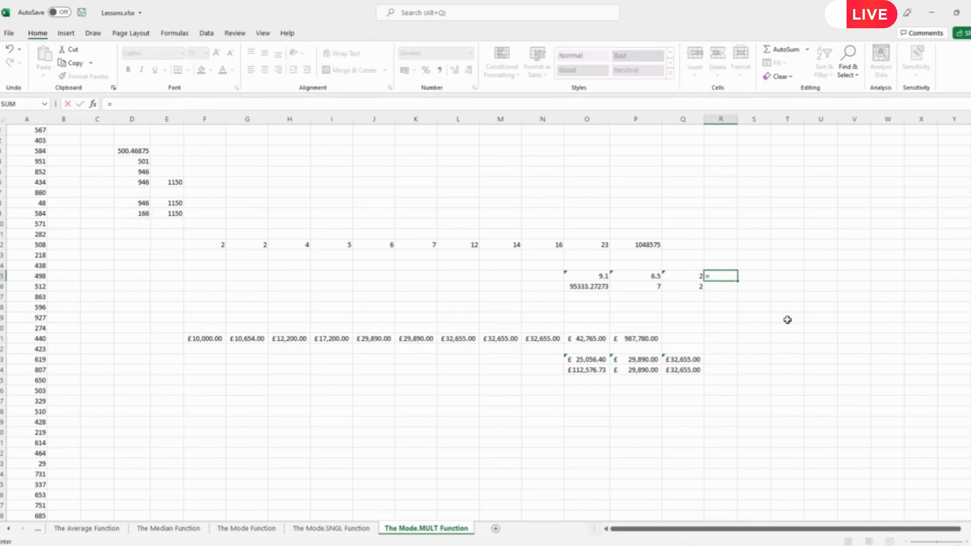
{"action": "type", "text": "mode.mult("}
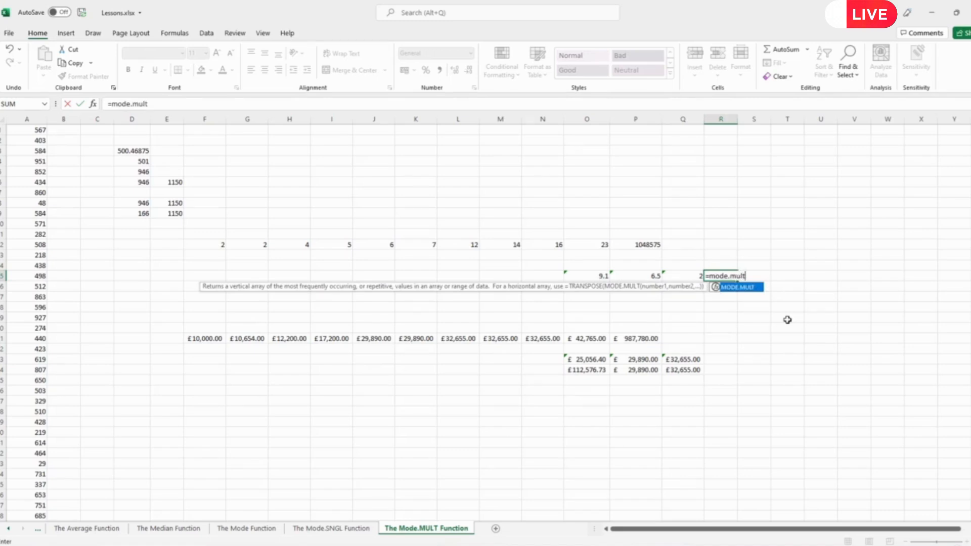
{"action": "left_click_drag", "start_coordinate": [597, 245], "coordinate": [214, 242]}
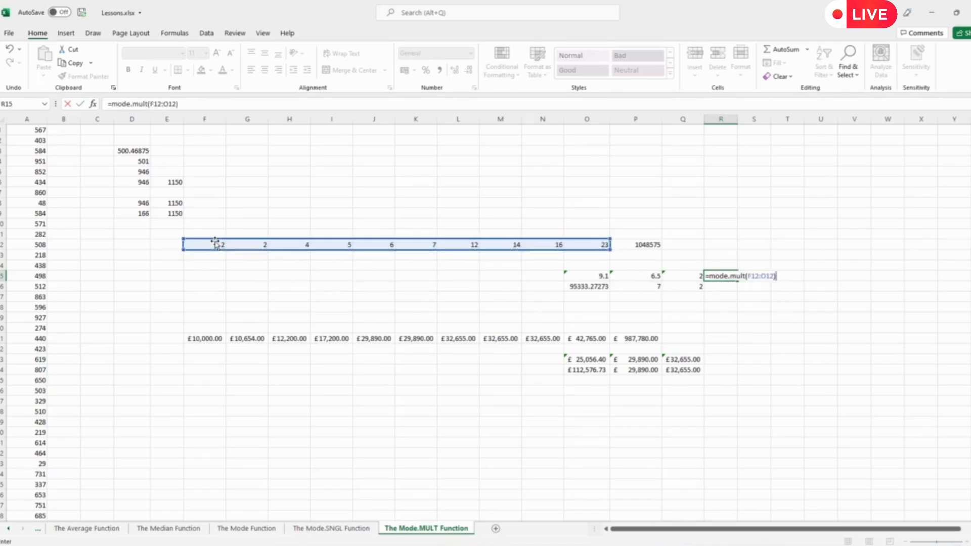
{"action": "key", "text": "Return"}
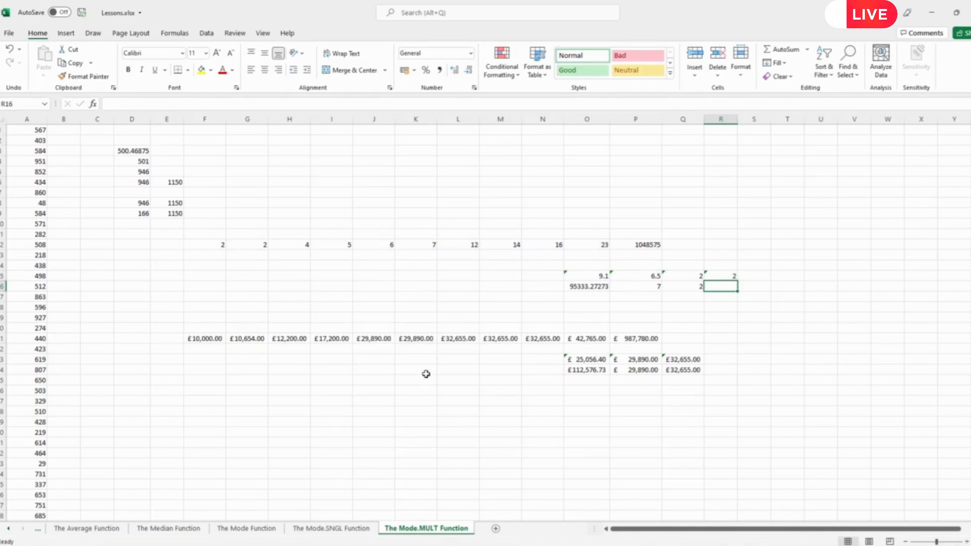
- Enter =MODE.MULT over F12:P12 in R16, returning 2, and check the two 2s
{"action": "type", "text": "=m"}
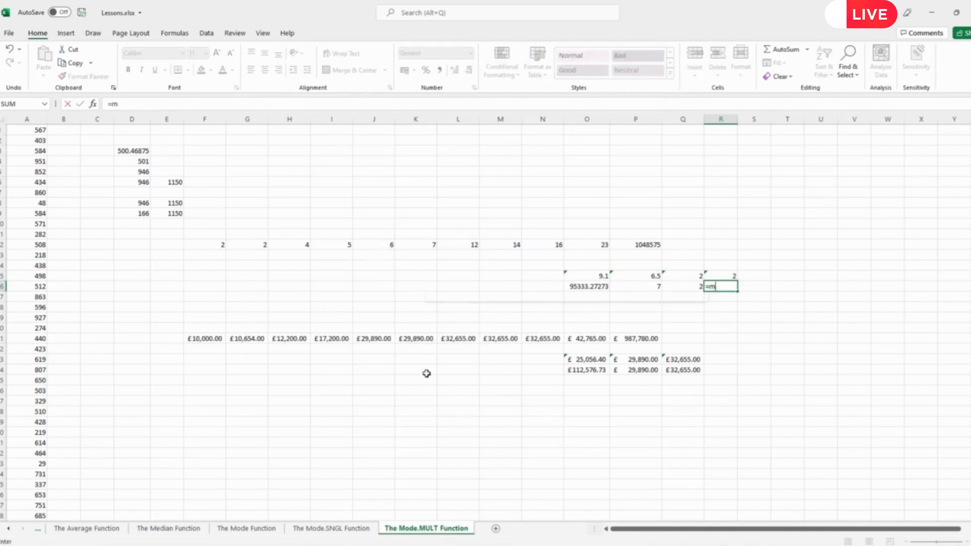
{"action": "type", "text": "ode.mult("}
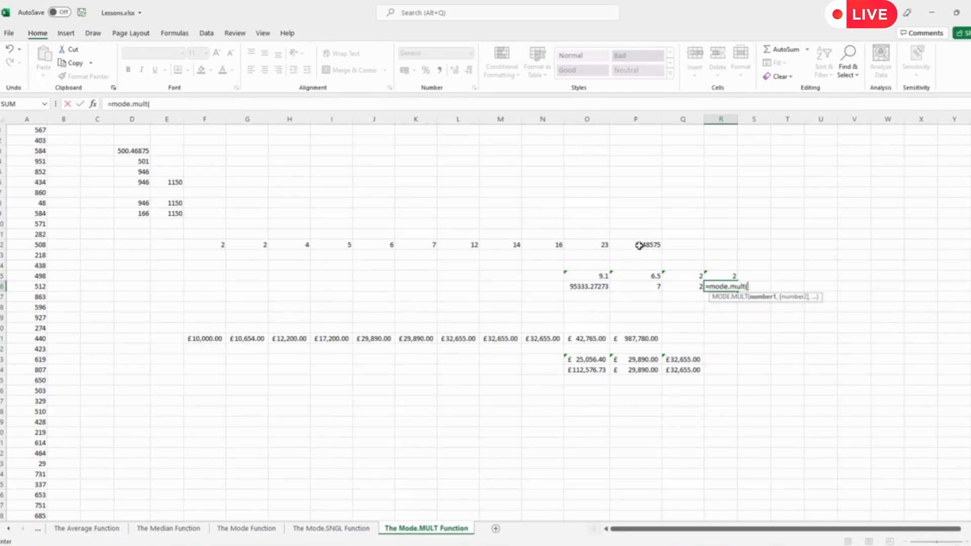
{"action": "left_click_drag", "start_coordinate": [642, 244], "coordinate": [215, 245]}
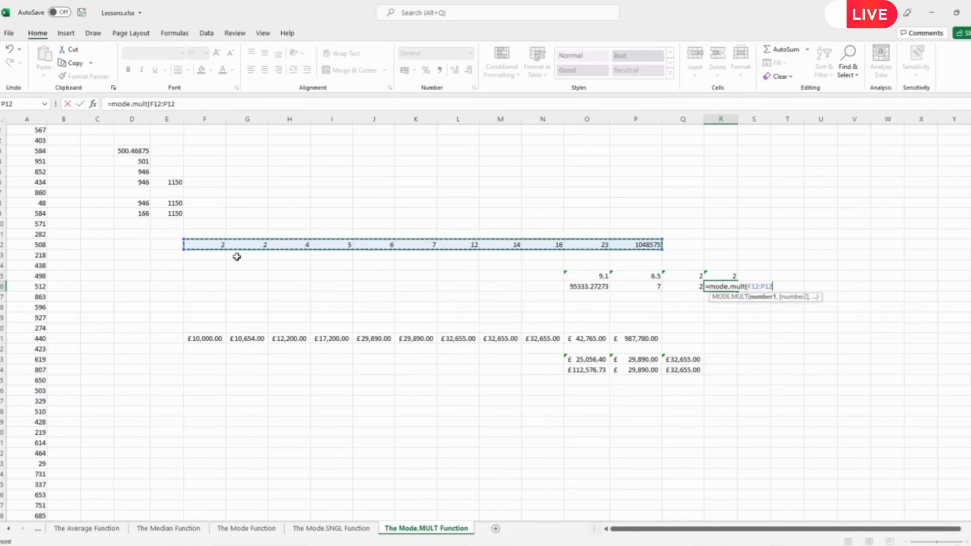
{"action": "type", "text": ")"}
{"action": "key", "text": "Return"}
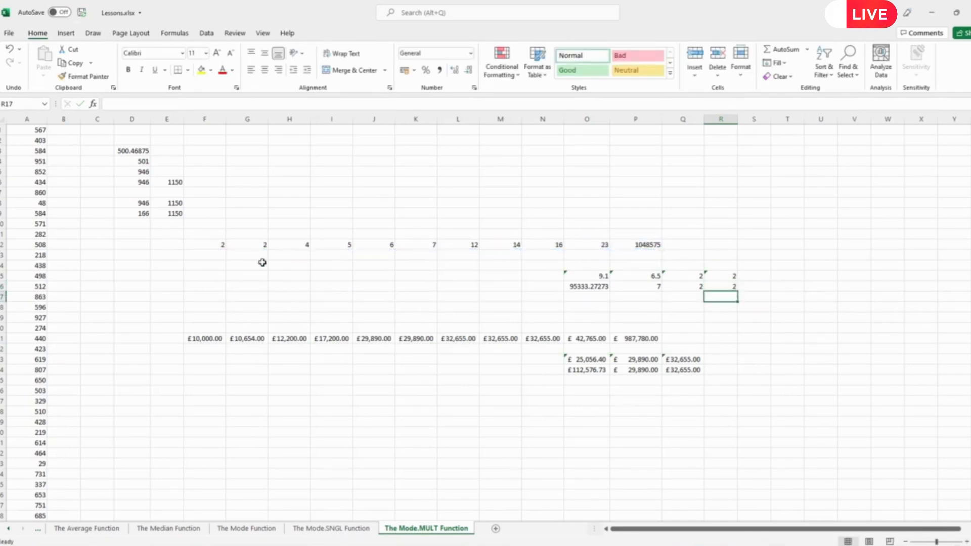
{"action": "left_click_drag", "start_coordinate": [214, 245], "coordinate": [248, 245]}
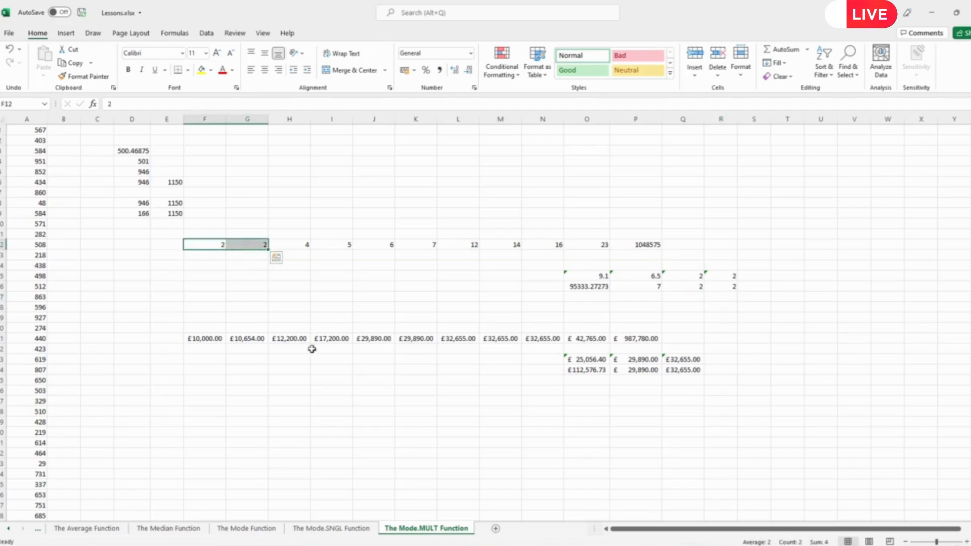
- Enter =MODE.MULT(F21:P21) in S23 for the row 21 amounts
{"action": "left_click", "coordinate": [743, 361]}
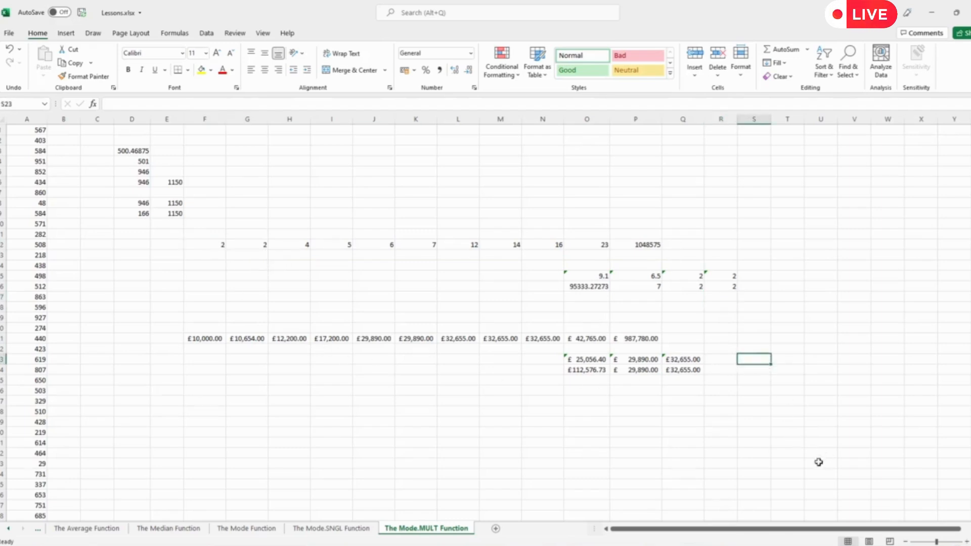
{"action": "type", "text": "="}
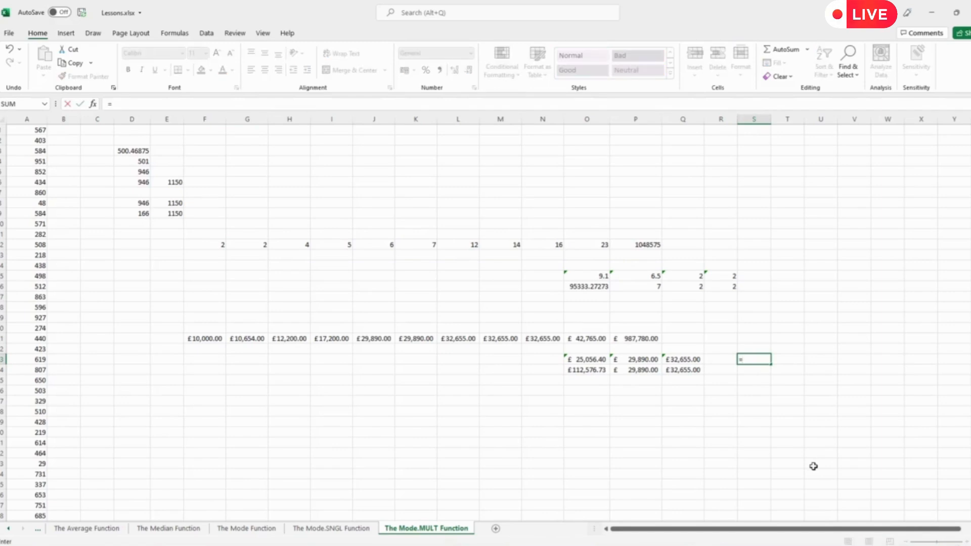
{"action": "type", "text": "mode.mult"}
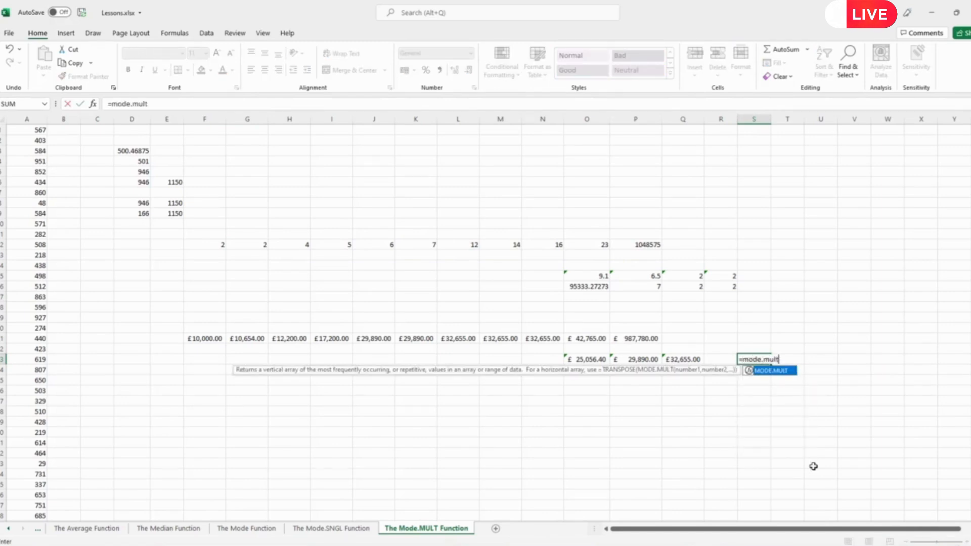
{"action": "type", "text": "("}
{"action": "left_click_drag", "start_coordinate": [647, 338], "coordinate": [217, 346]}
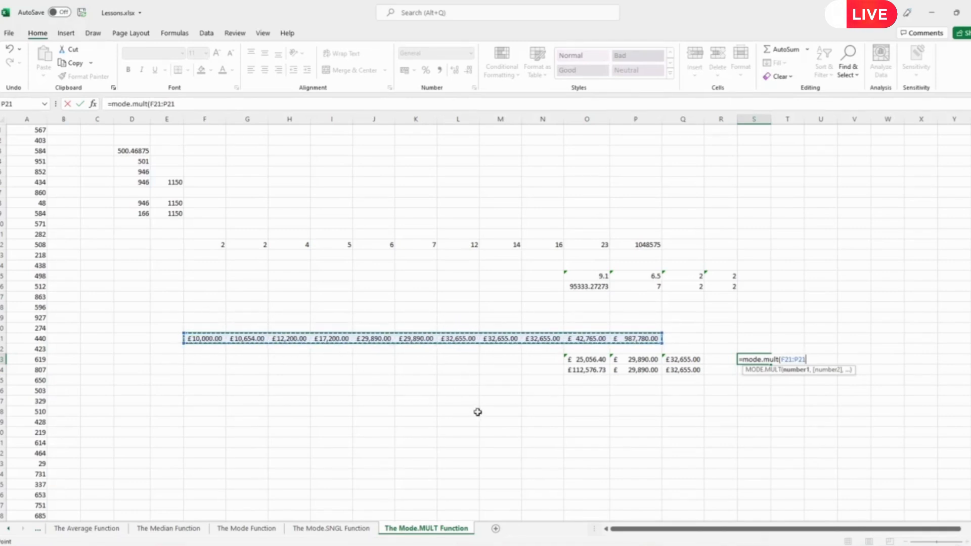
{"action": "key", "text": "Return"}
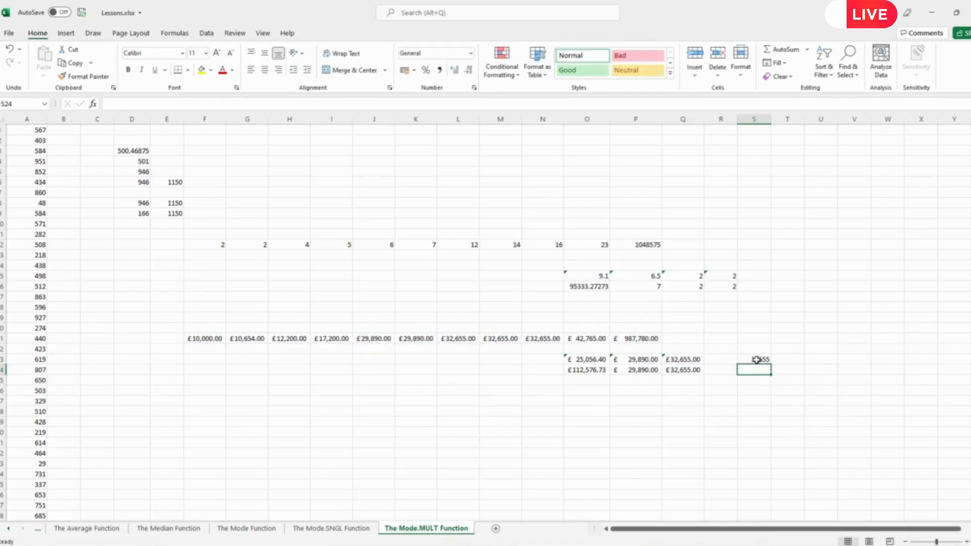
- Apply £ Accounting number format to S23:S32, showing £32,655.00
{"action": "left_click", "coordinate": [757, 360]}
{"action": "left_click_drag", "start_coordinate": [757, 359], "coordinate": [759, 456]}
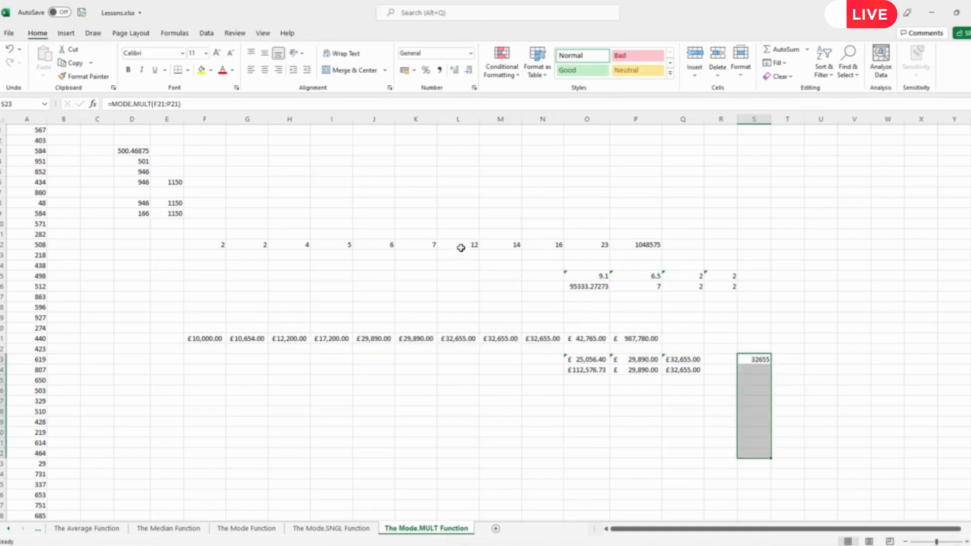
{"action": "left_click", "coordinate": [405, 69]}
{"action": "left_click", "coordinate": [841, 348]}
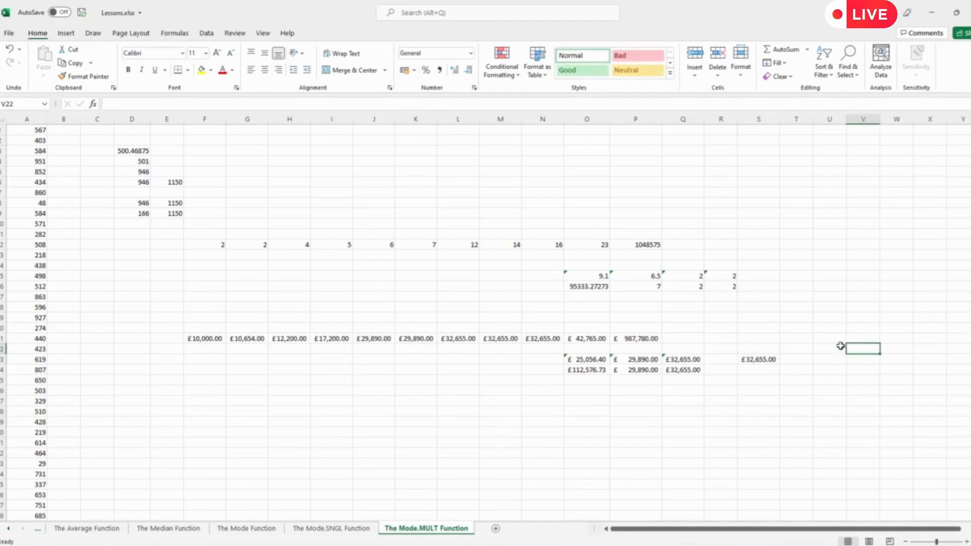
{"action": "left_click", "coordinate": [748, 360]}
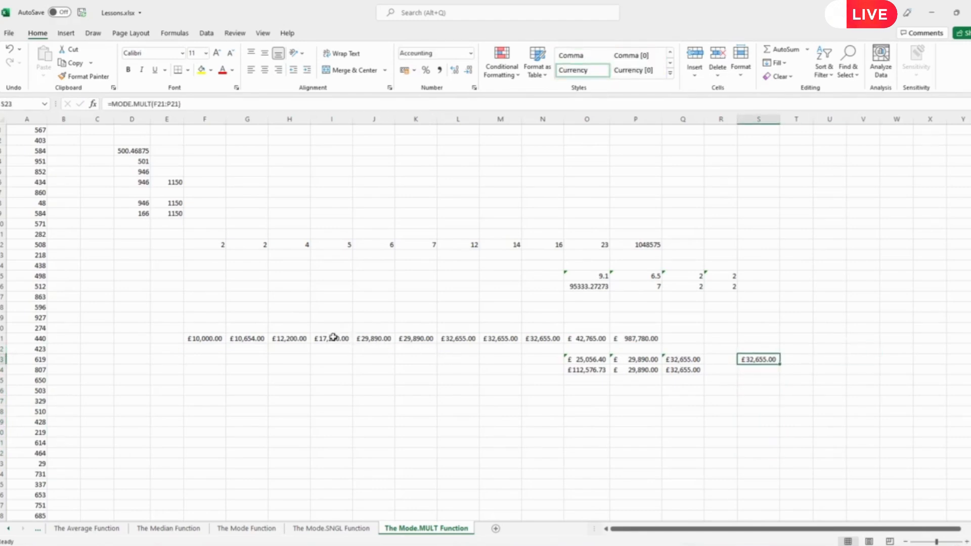
- Copy the £29,890.00 amount from J21 into I21
{"action": "left_click", "coordinate": [375, 338]}
{"action": "key", "text": "ctrl+c"}
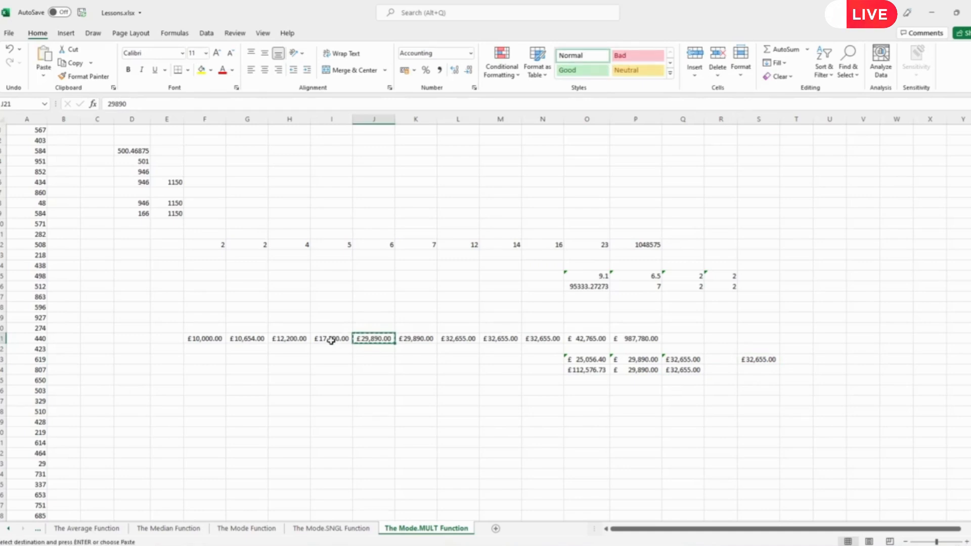
{"action": "left_click", "coordinate": [329, 339]}
{"action": "key", "text": "ctrl+v"}
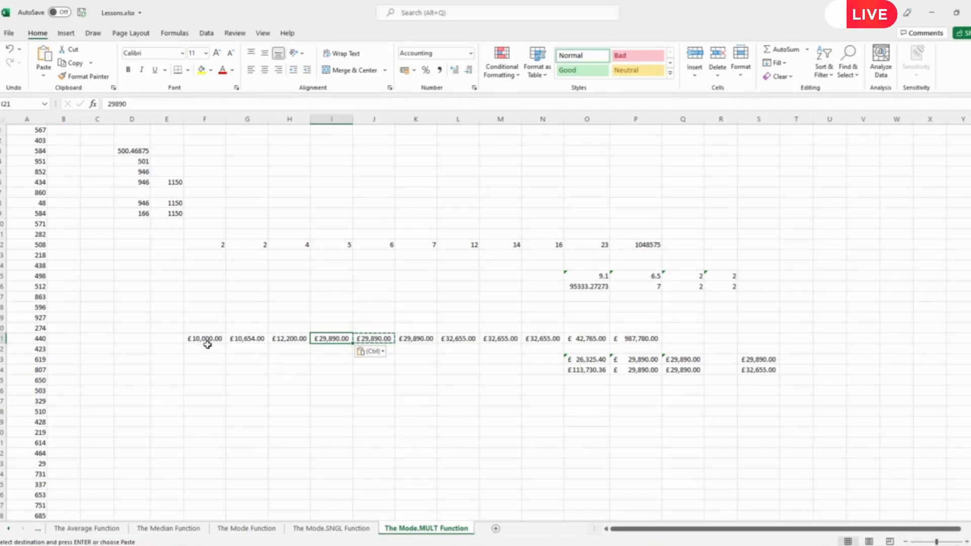
- Copy the £10,654.00 amount from G21 into F21:H21
{"action": "left_click", "coordinate": [238, 339]}
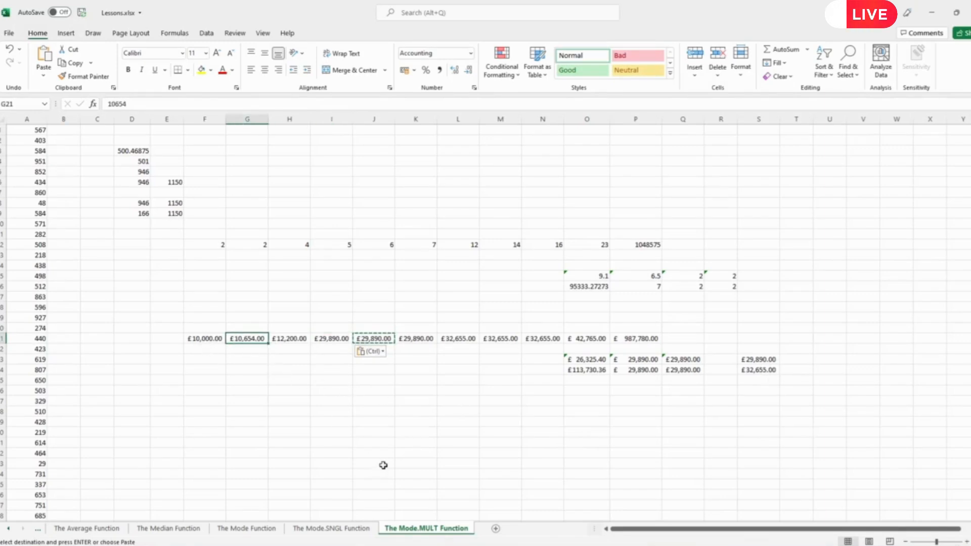
{"action": "key", "text": "ctrl+c"}
{"action": "left_click", "coordinate": [193, 339]}
{"action": "left_click_drag", "start_coordinate": [193, 339], "coordinate": [286, 339]}
{"action": "key", "text": "ctrl+v"}
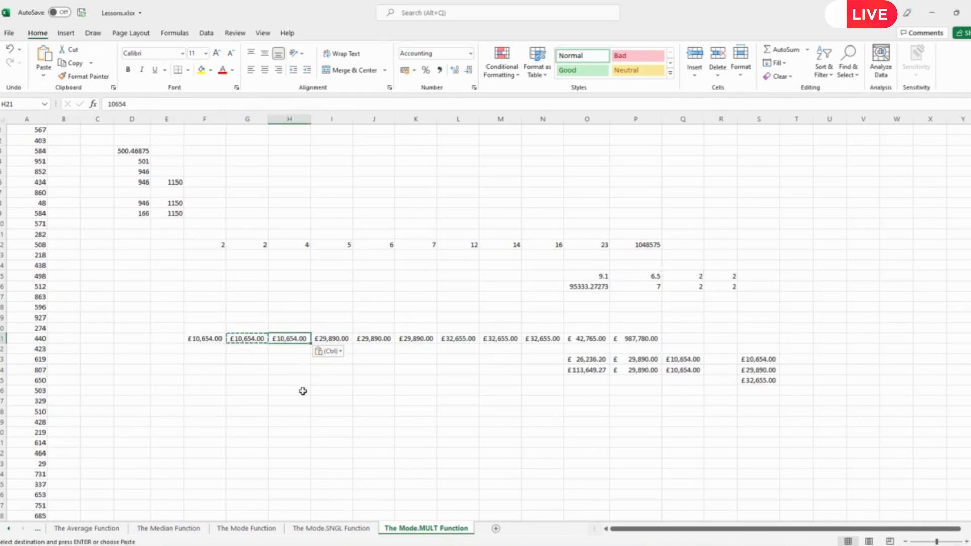
{"action": "left_click", "coordinate": [319, 399]}
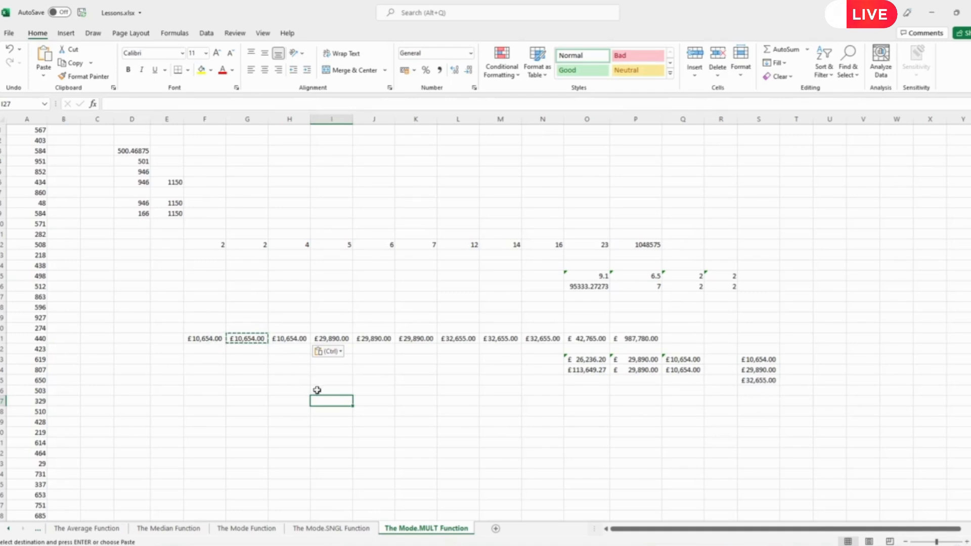
- Exit copy mode and view the three modes spilled in S23:S25
{"action": "left_click", "coordinate": [497, 401]}
{"action": "key", "text": "Escape"}
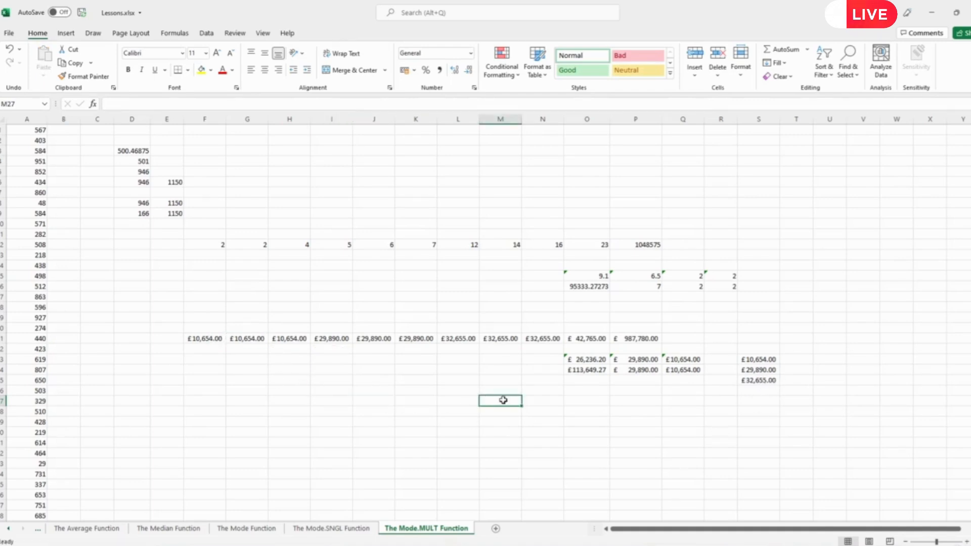
{"action": "left_click", "coordinate": [767, 360]}
{"action": "left_click_drag", "start_coordinate": [768, 371], "coordinate": [763, 395]}
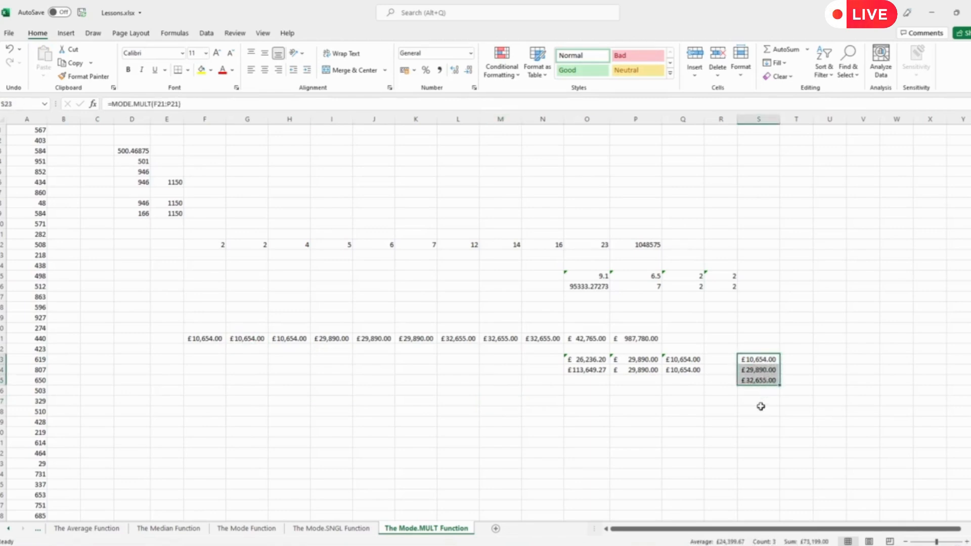
{"action": "left_click", "coordinate": [744, 433]}
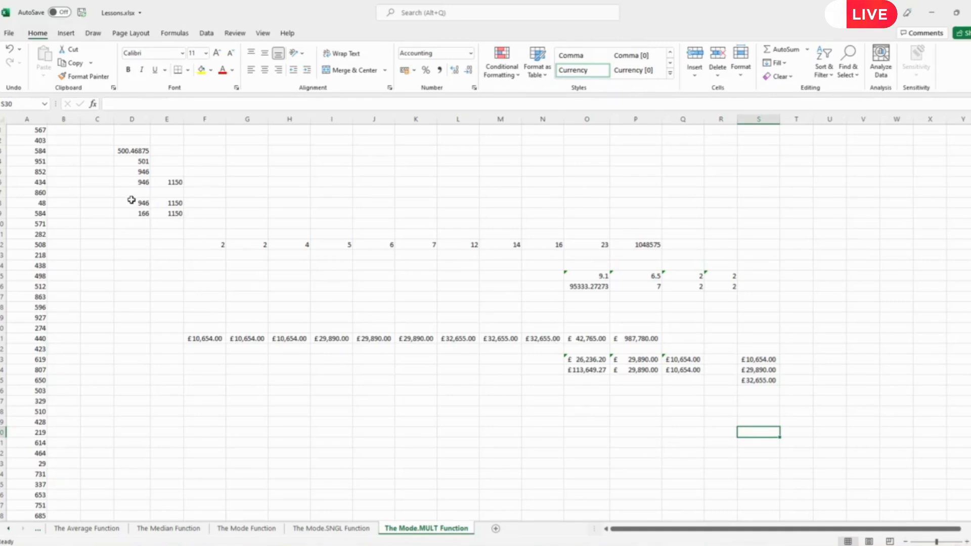
{"action": "left_click_drag", "start_coordinate": [131, 200], "coordinate": [132, 212]}
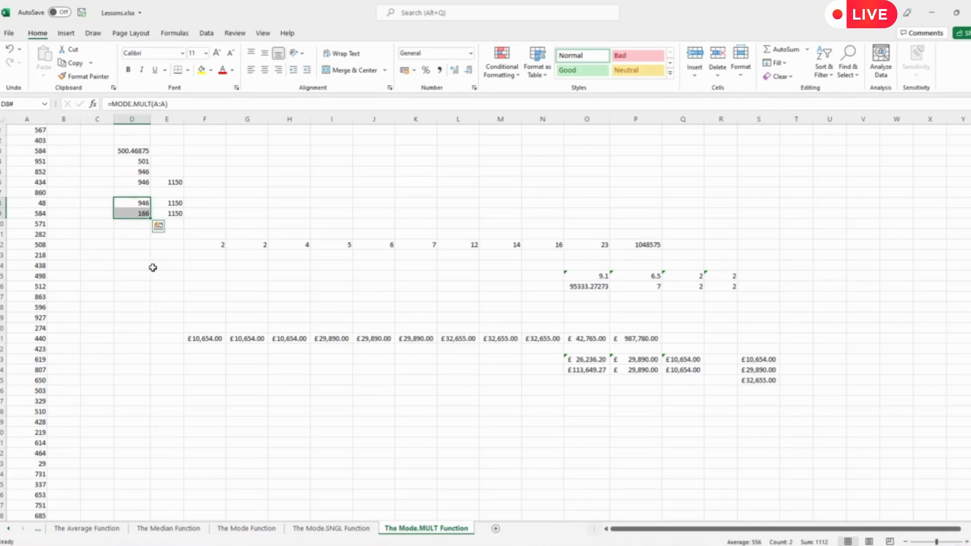
{"action": "left_click", "coordinate": [134, 224]}
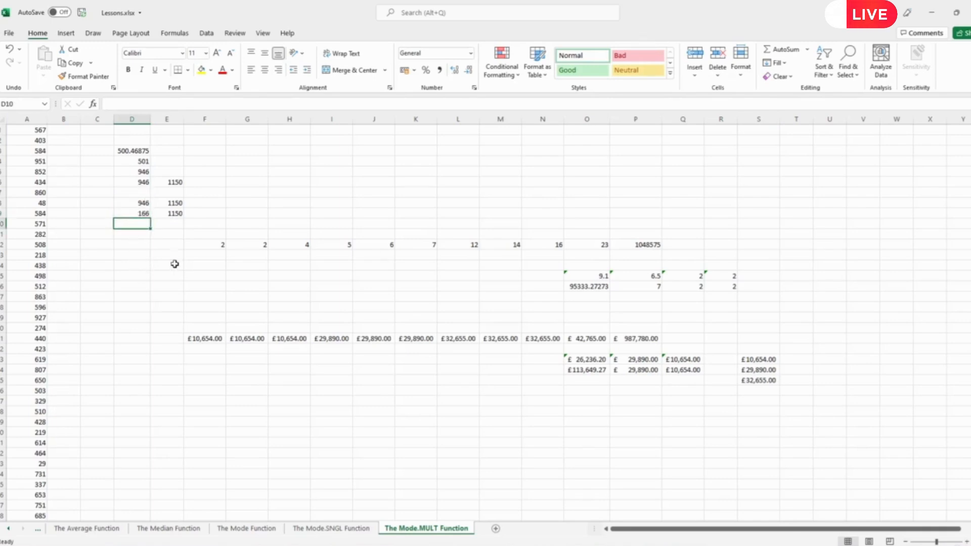
{"action": "left_click", "coordinate": [136, 204]}
{"action": "left_click_drag", "start_coordinate": [140, 209], "coordinate": [172, 214]}
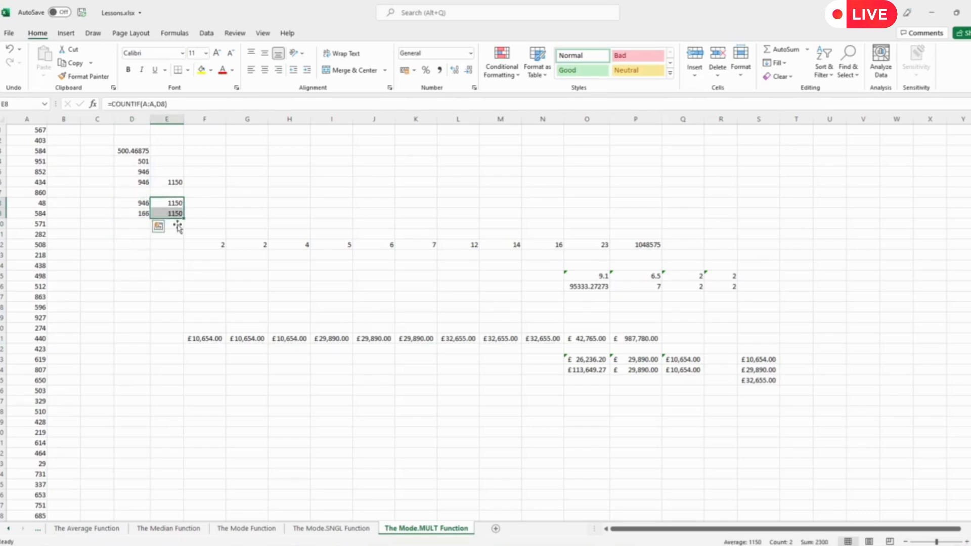
{"action": "left_click", "coordinate": [178, 256]}
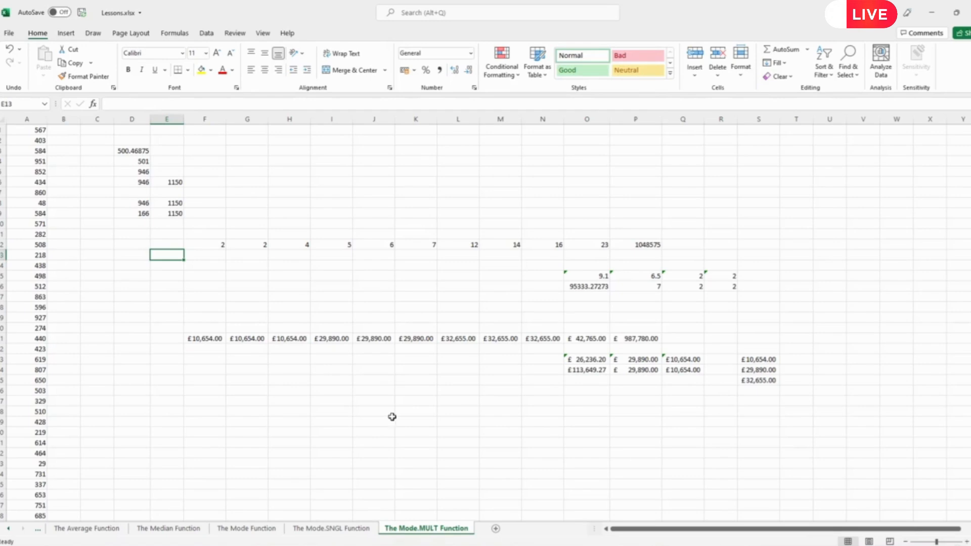